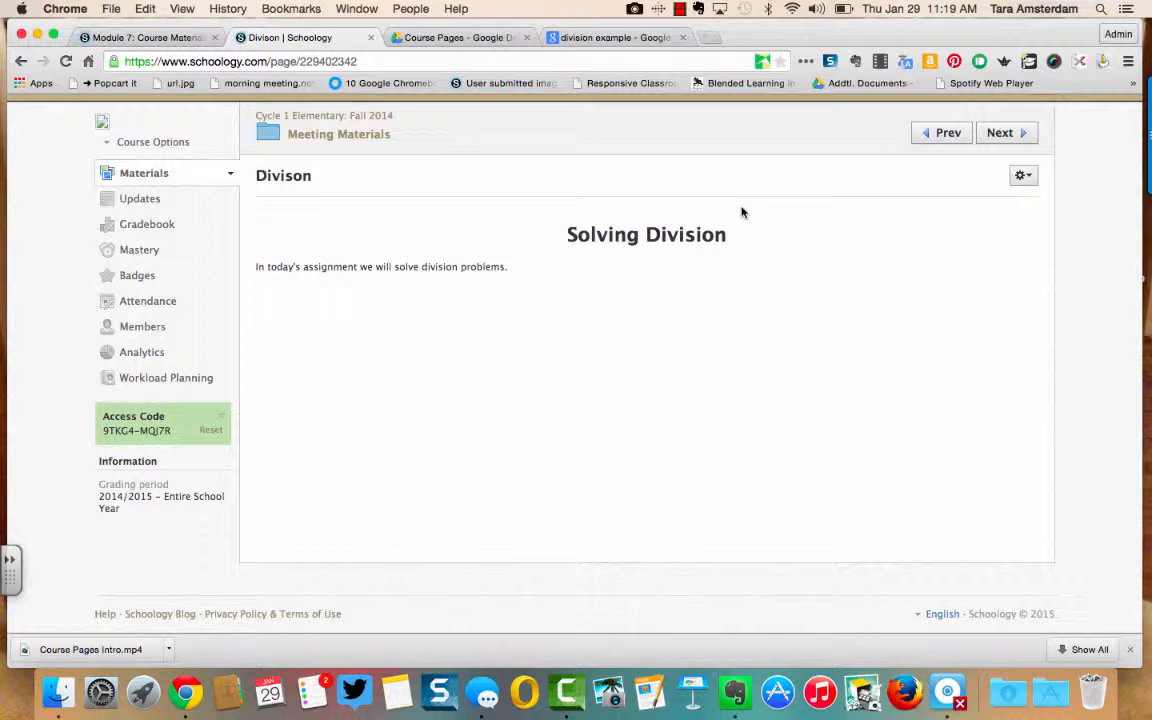
- Edit the Divison page to insert a ↔ symbol before the "Solving Division" heading and save the changes
{"action": "left_click", "coordinate": [1019, 182]}
{"action": "left_click", "coordinate": [997, 200]}
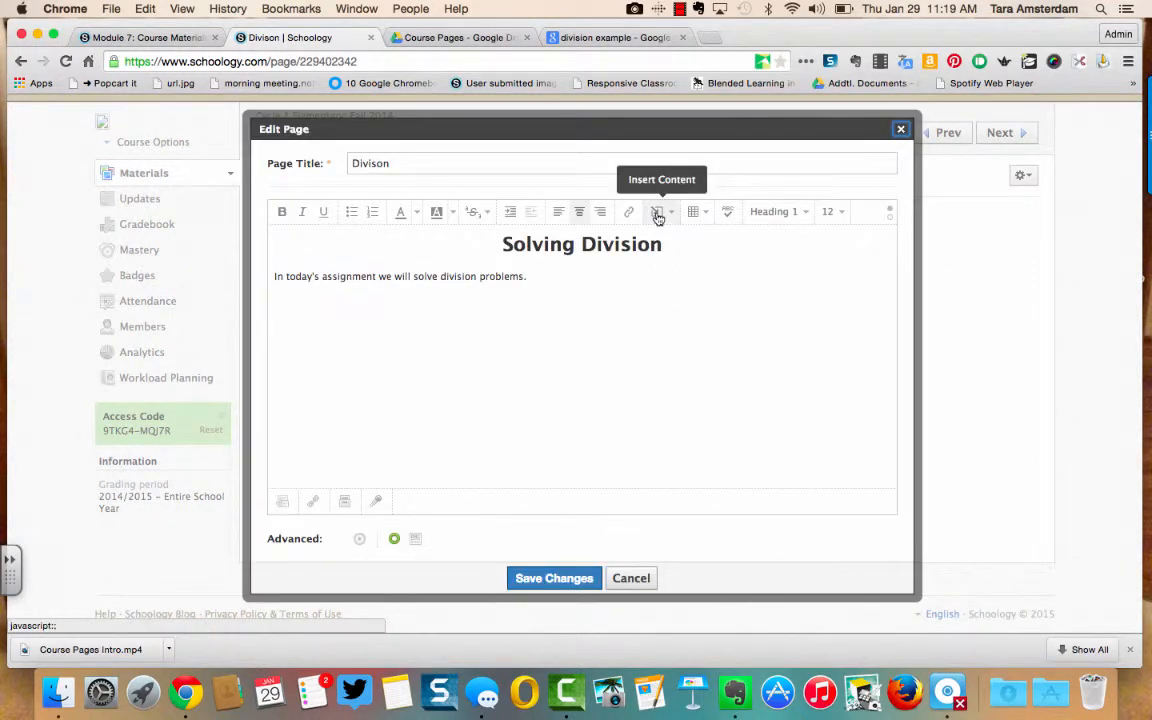
{"action": "left_click", "coordinate": [665, 222]}
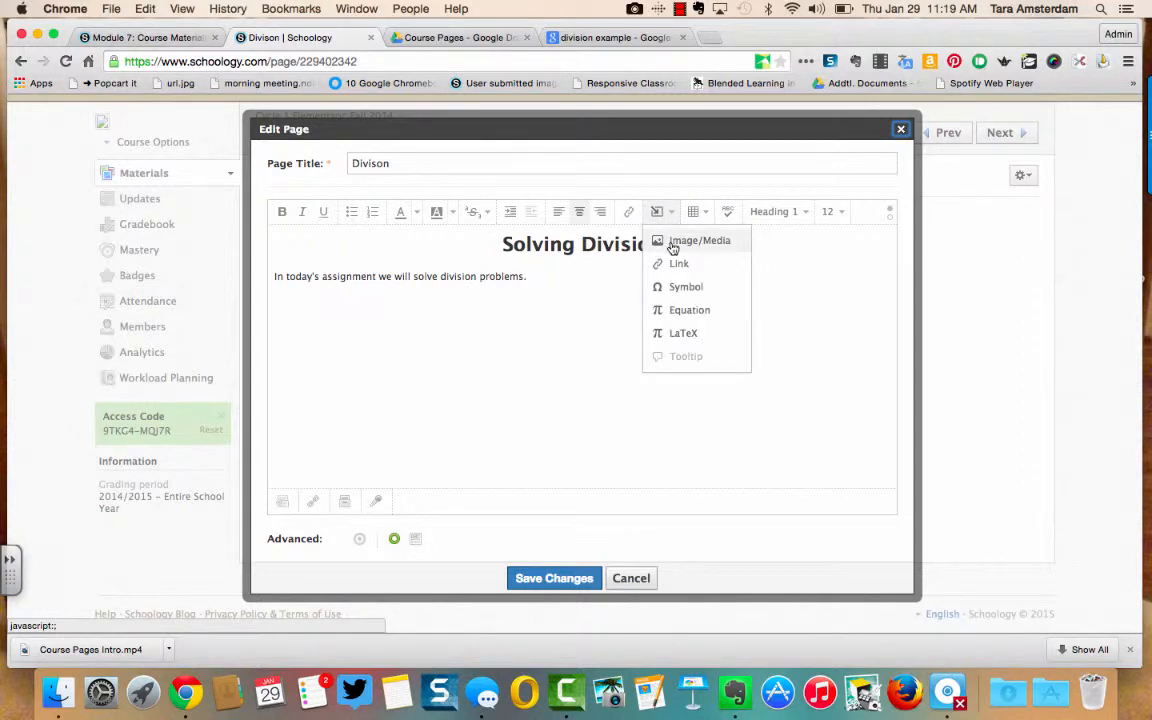
{"action": "left_click", "coordinate": [677, 288]}
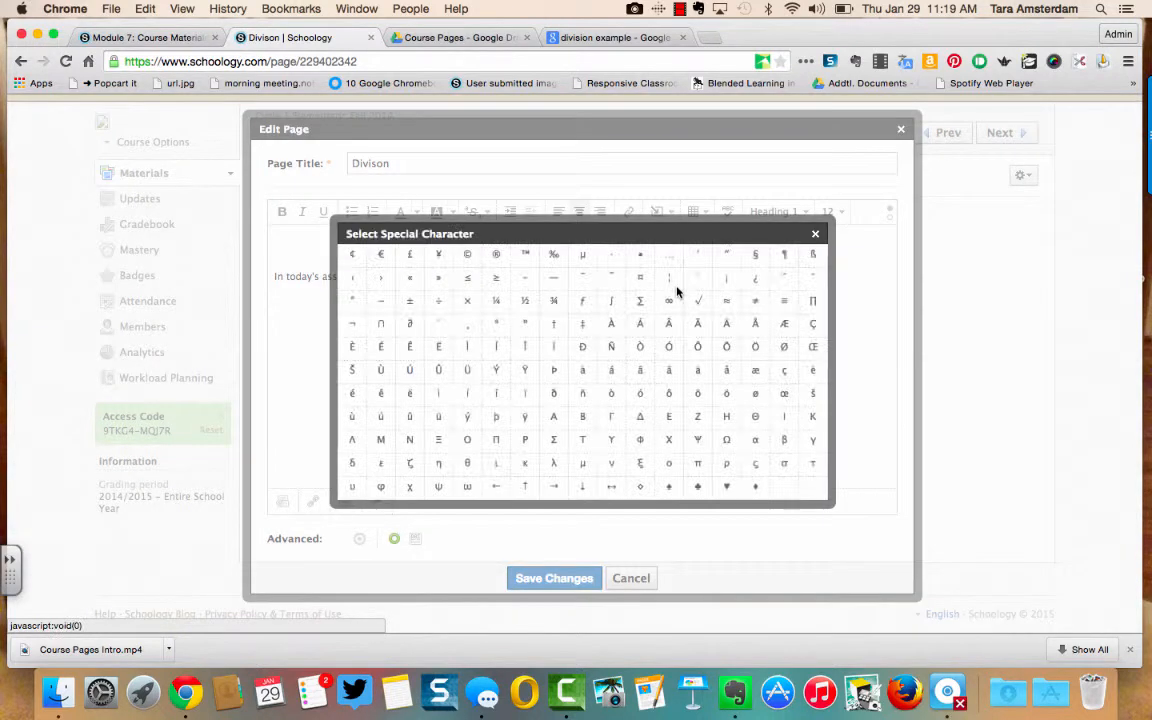
{"action": "scroll", "coordinate": [652, 325], "scroll_direction": "down", "scroll_amount": 1}
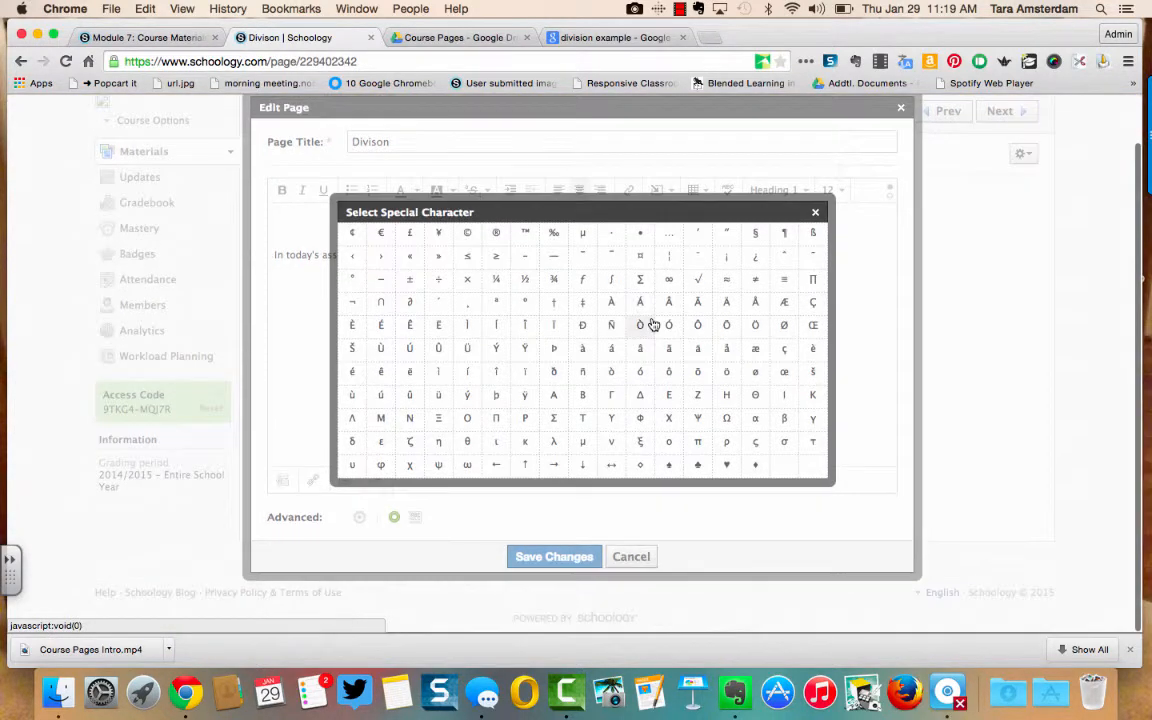
{"action": "left_click", "coordinate": [612, 470]}
{"action": "left_click", "coordinate": [554, 557]}
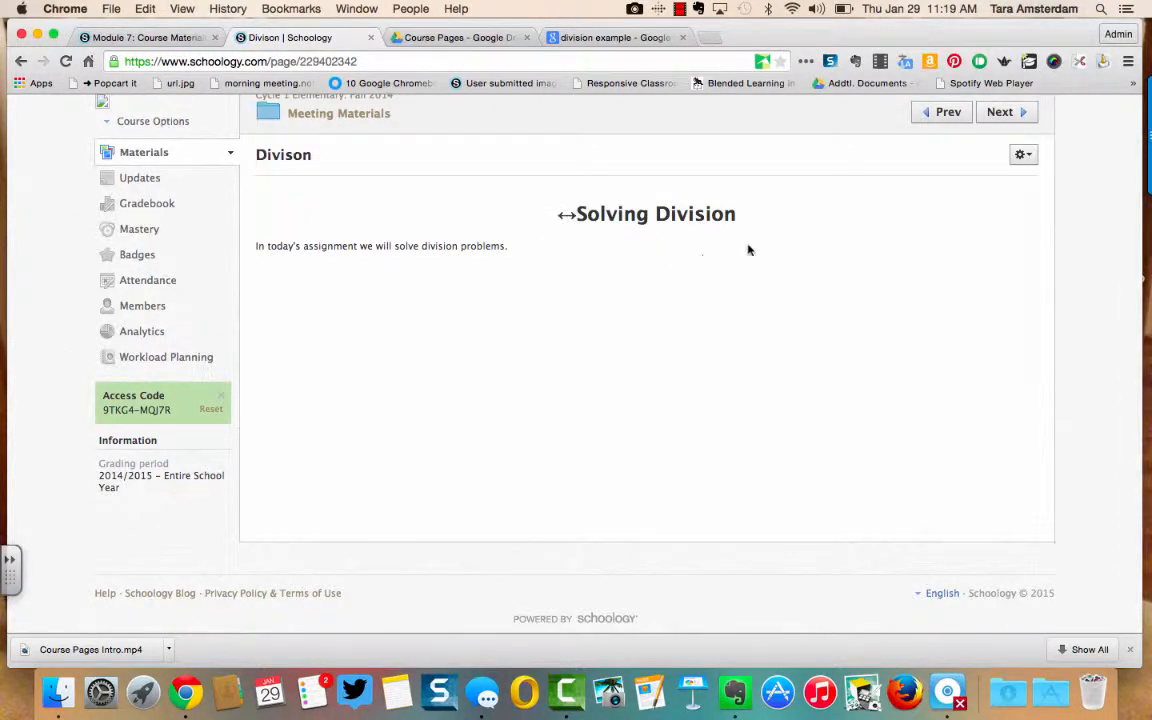
- Reopen the page for editing and insert the equation "237 ÷ 4 =" below the introductory sentence
{"action": "left_click", "coordinate": [1022, 155]}
{"action": "left_click", "coordinate": [1003, 181]}
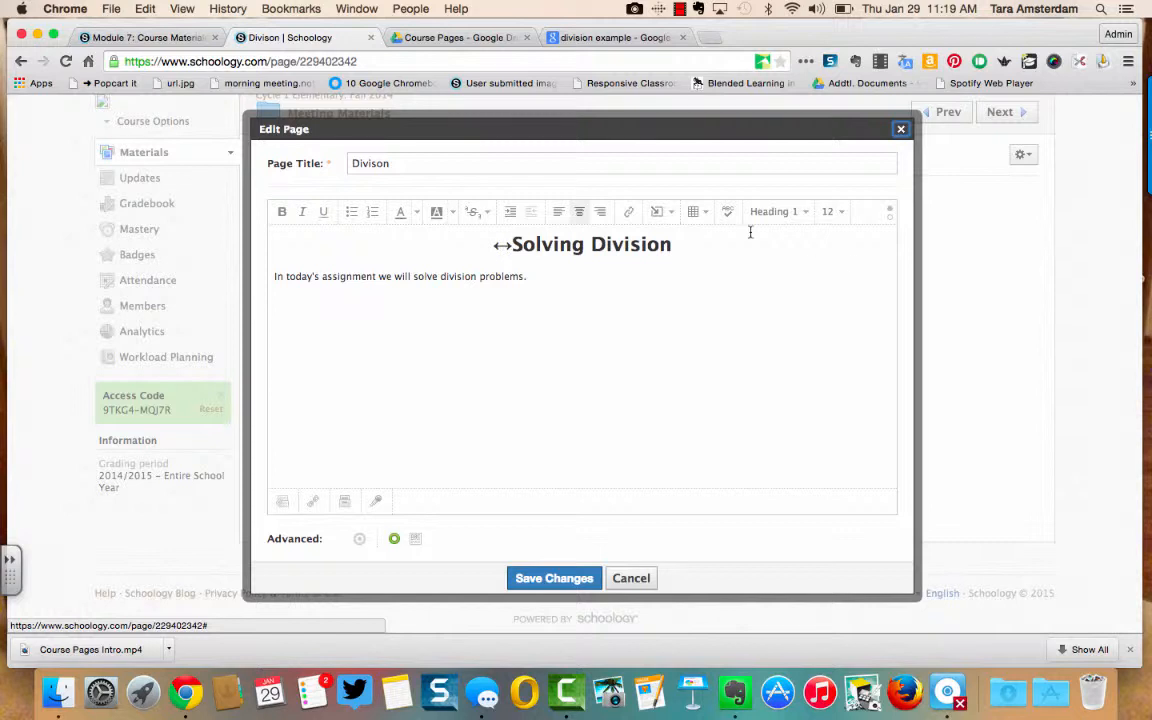
{"action": "left_click", "coordinate": [567, 289]}
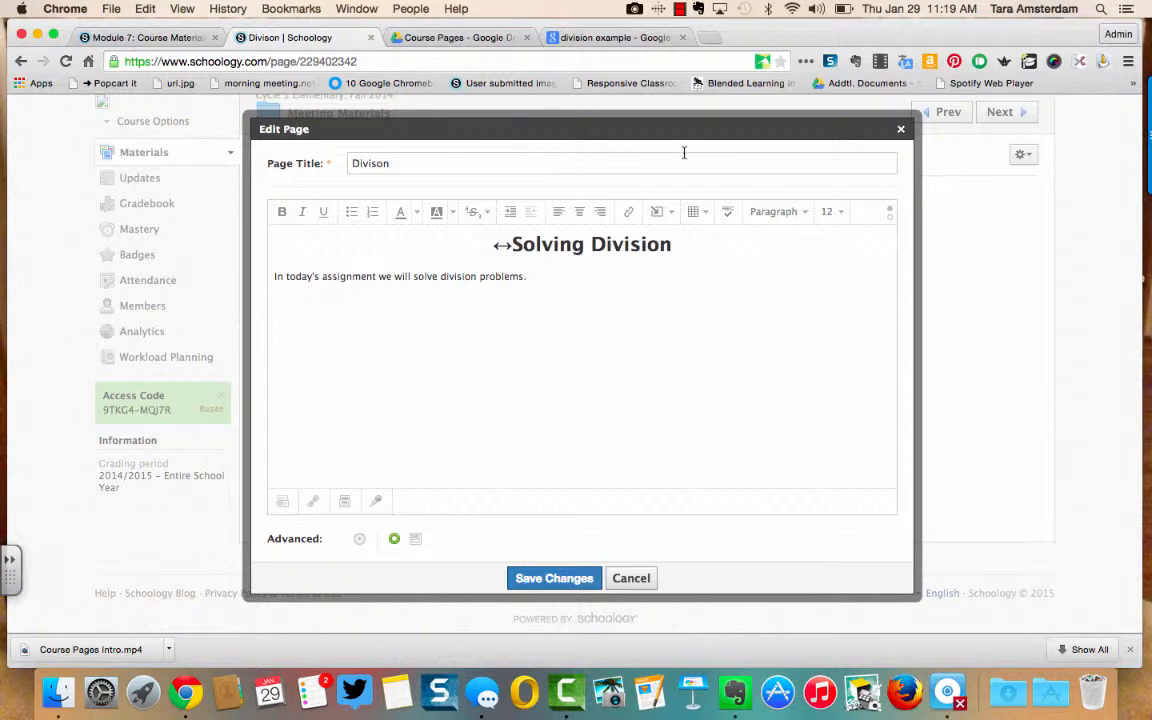
{"action": "left_click", "coordinate": [659, 211]}
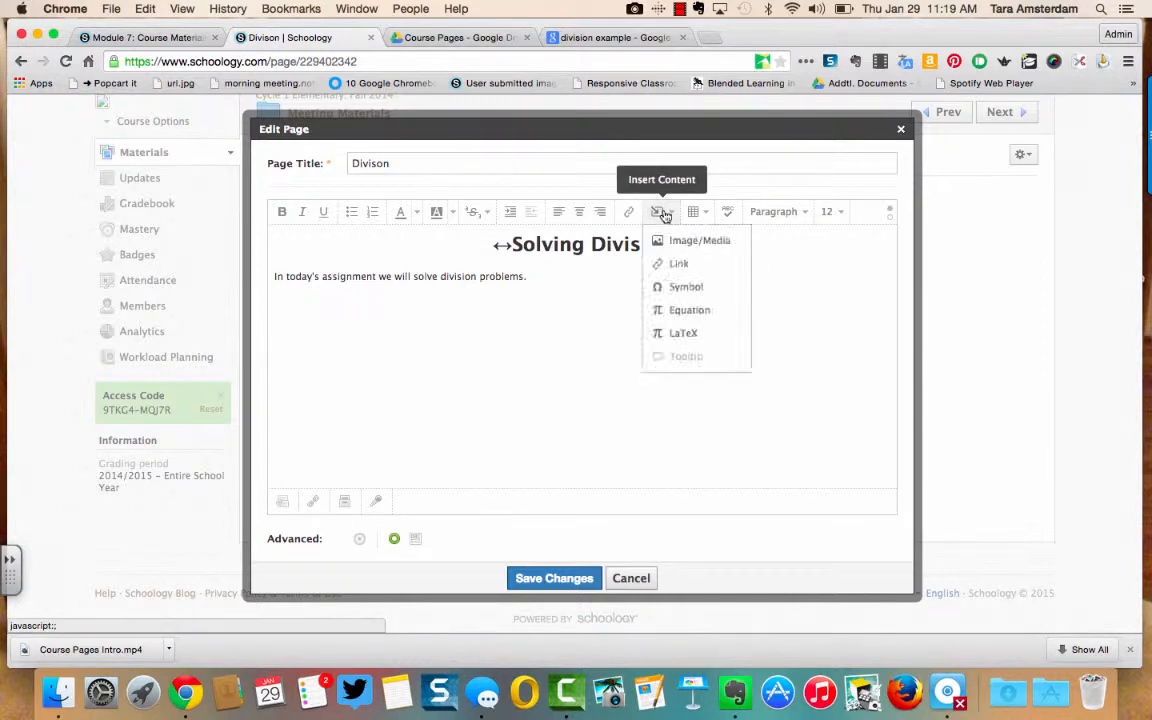
{"action": "left_click", "coordinate": [676, 309]}
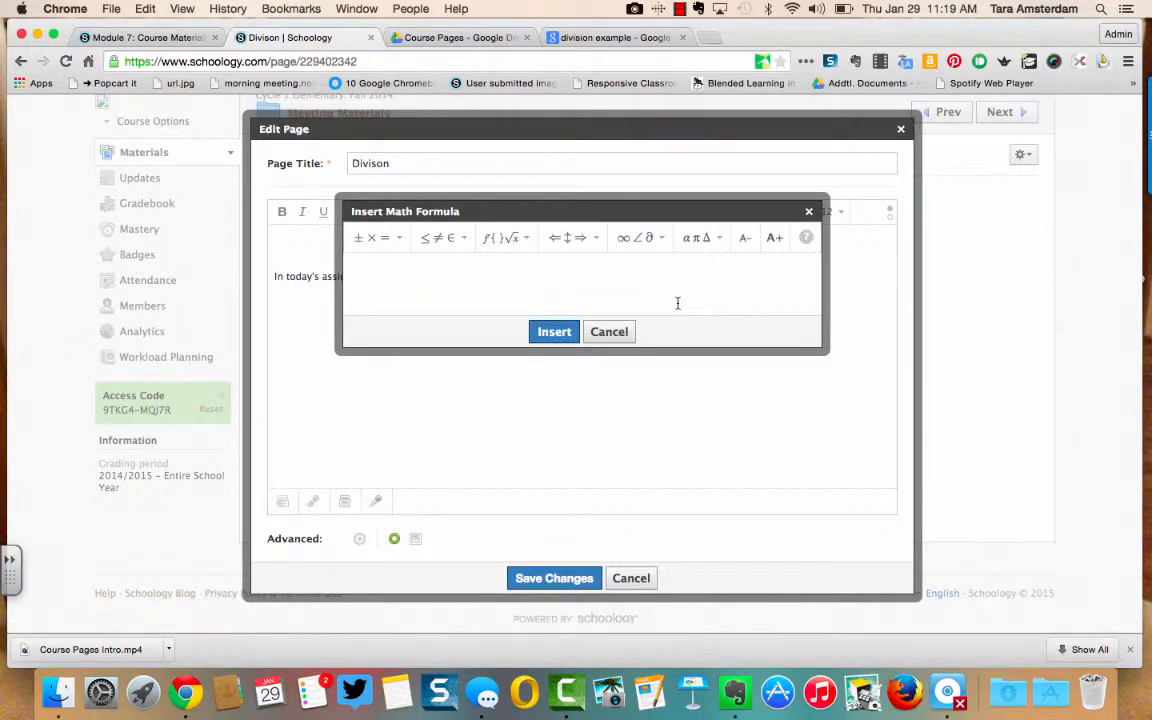
{"action": "left_click", "coordinate": [381, 247]}
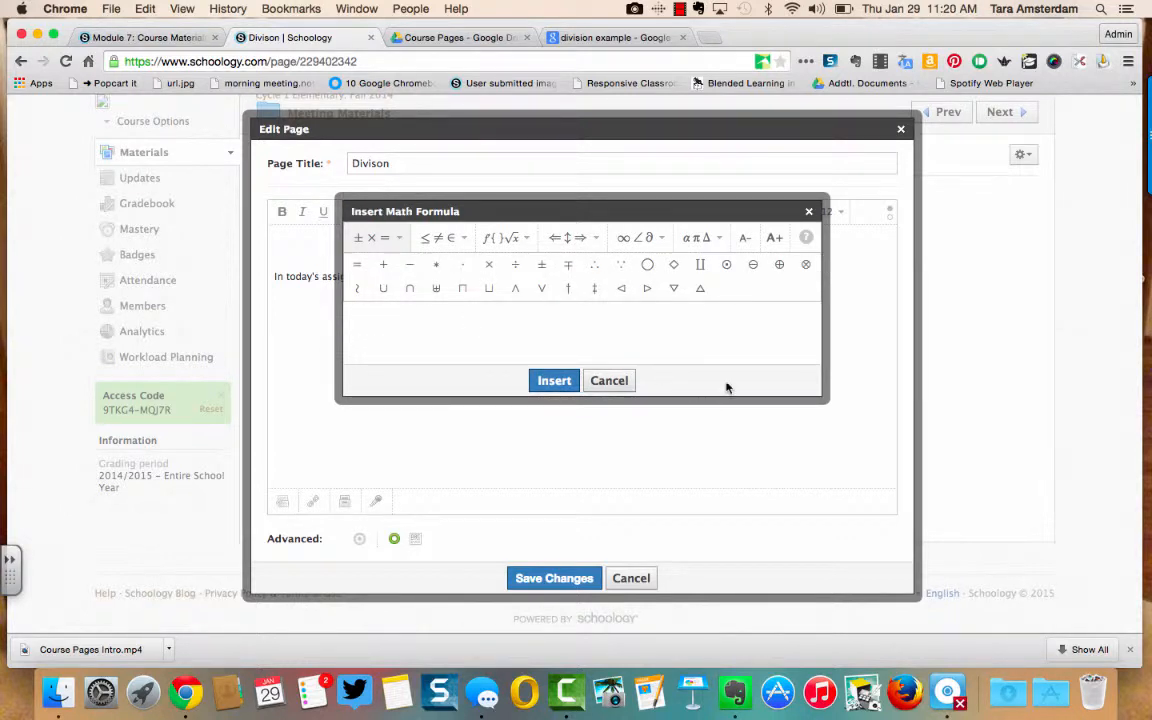
{"action": "left_click", "coordinate": [553, 332]}
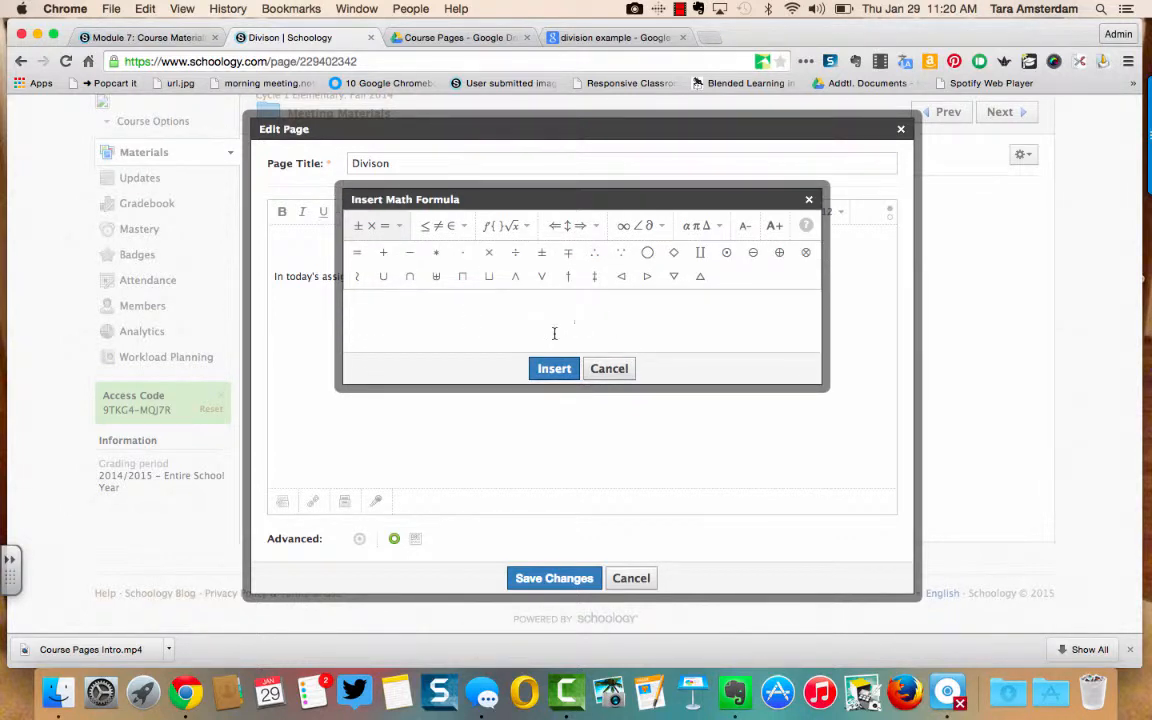
{"action": "type", "text": "237"}
{"action": "left_click", "coordinate": [517, 255]}
{"action": "left_click", "coordinate": [605, 315]}
{"action": "type", "text": "4"}
{"action": "left_click", "coordinate": [362, 257]}
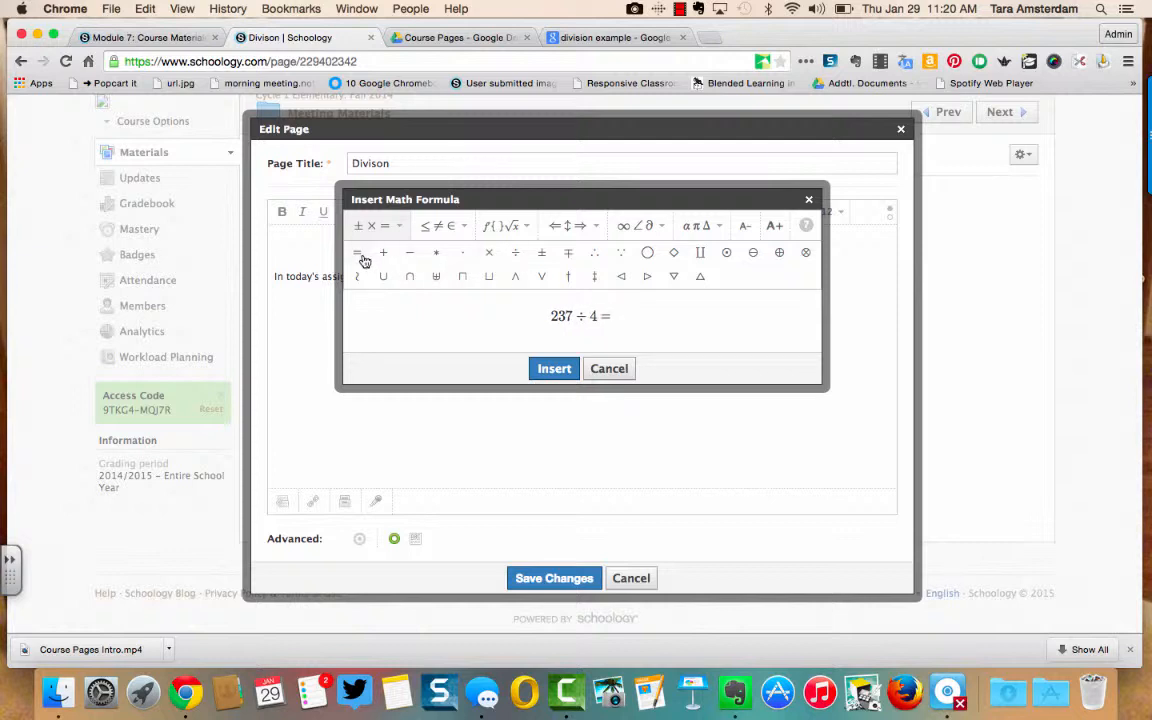
{"action": "left_click", "coordinate": [548, 369]}
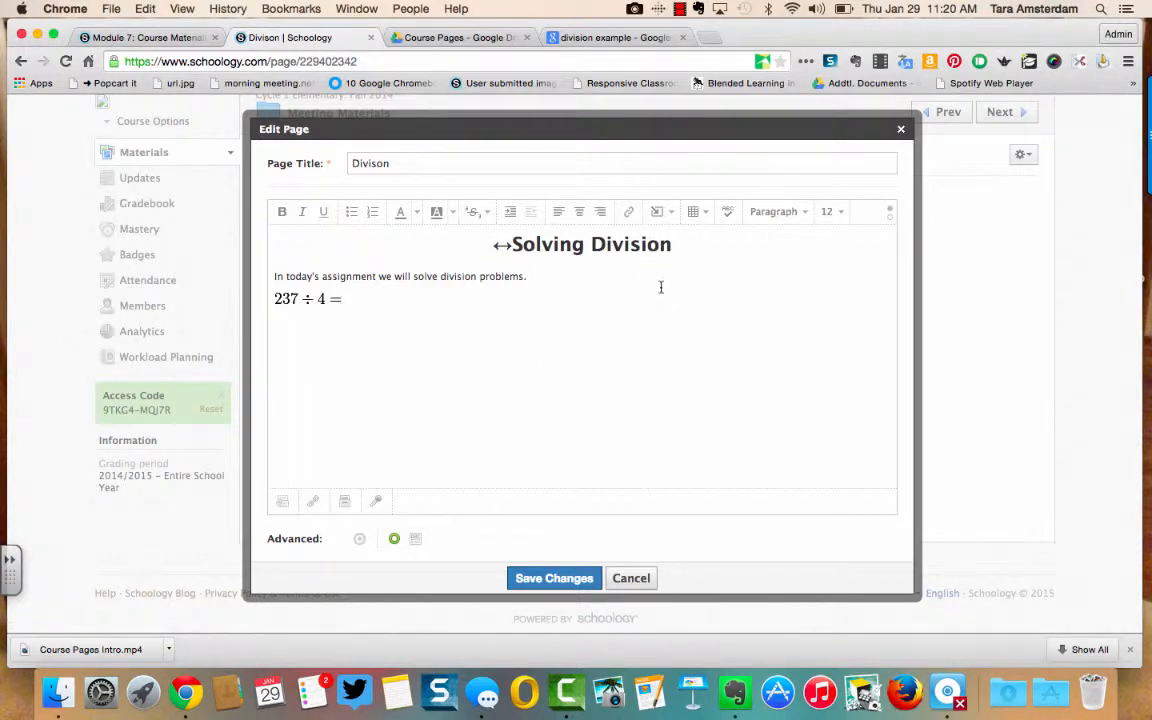
- Add the tooltip "inverse operation of multiplication" to the word "division" in the sentence, save the page and check the tooltip
{"action": "left_click", "coordinate": [668, 221]}
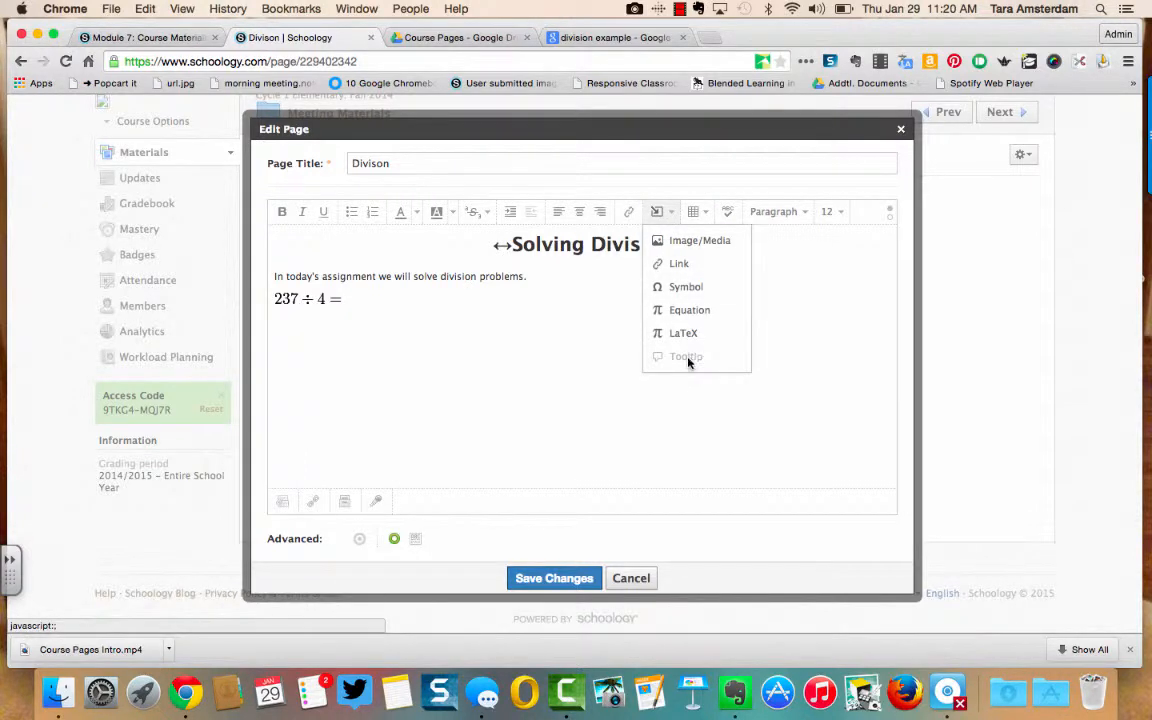
{"action": "left_click", "coordinate": [583, 389]}
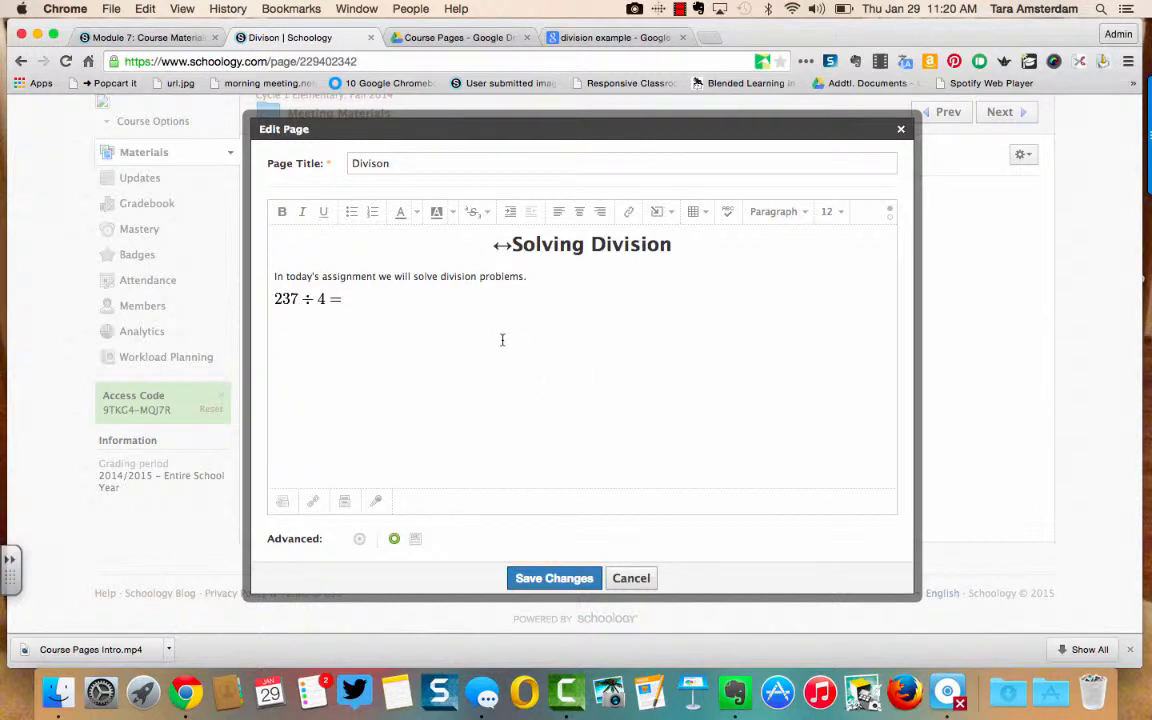
{"action": "double_click", "coordinate": [457, 276]}
{"action": "left_click", "coordinate": [658, 213]}
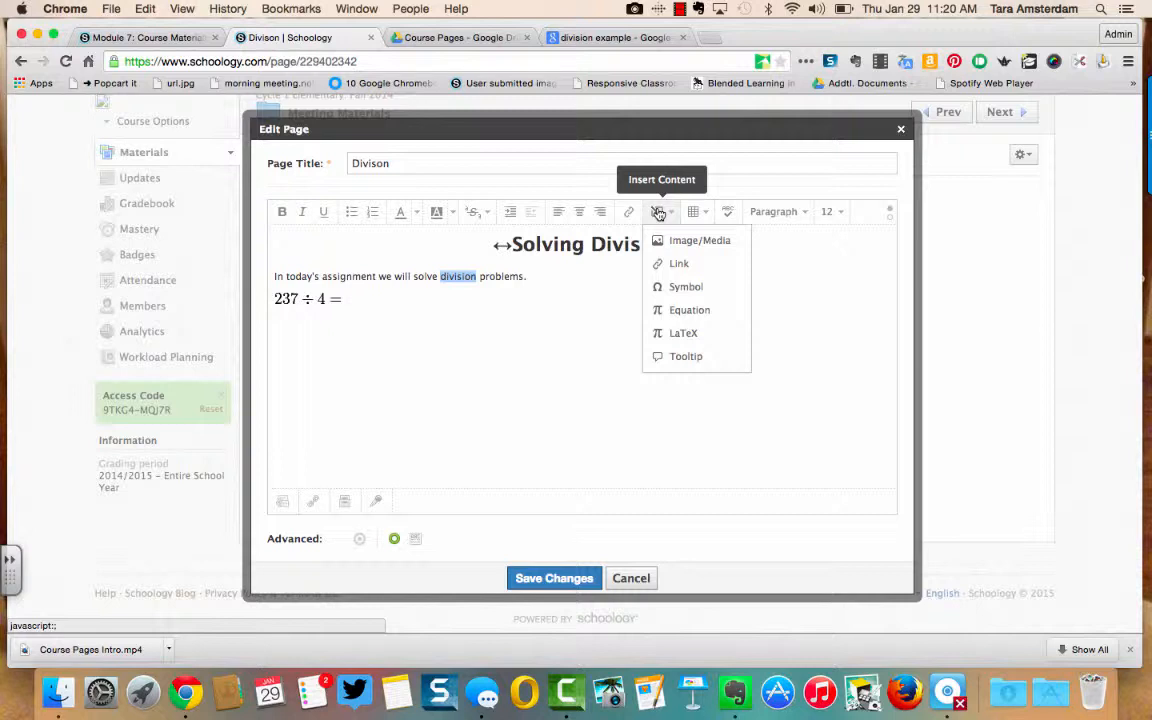
{"action": "left_click", "coordinate": [690, 360]}
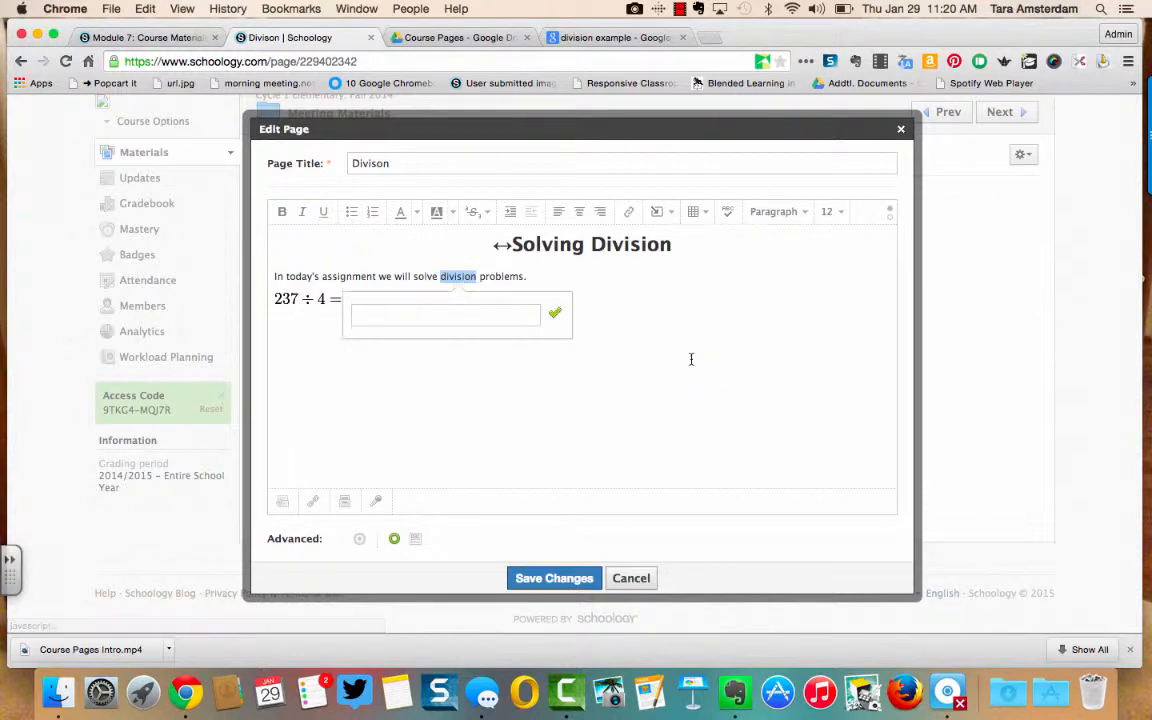
{"action": "left_click", "coordinate": [442, 316]}
{"action": "type", "text": "inverse o"}
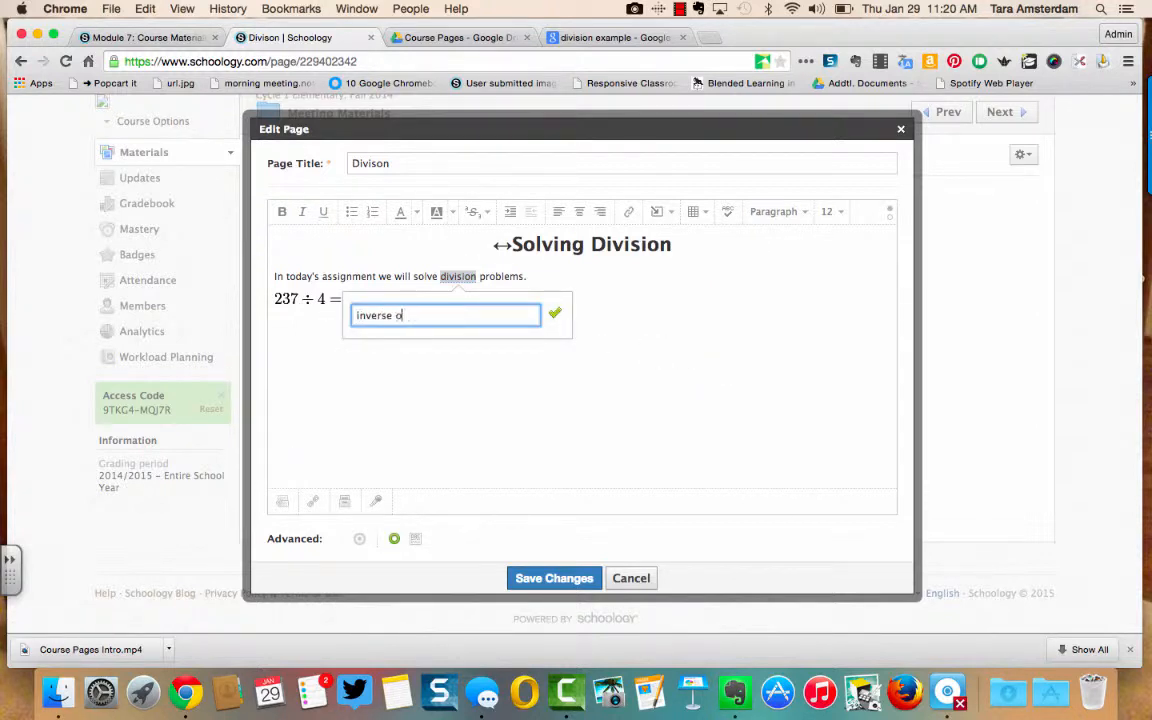
{"action": "type", "text": "peration of multiplication"}
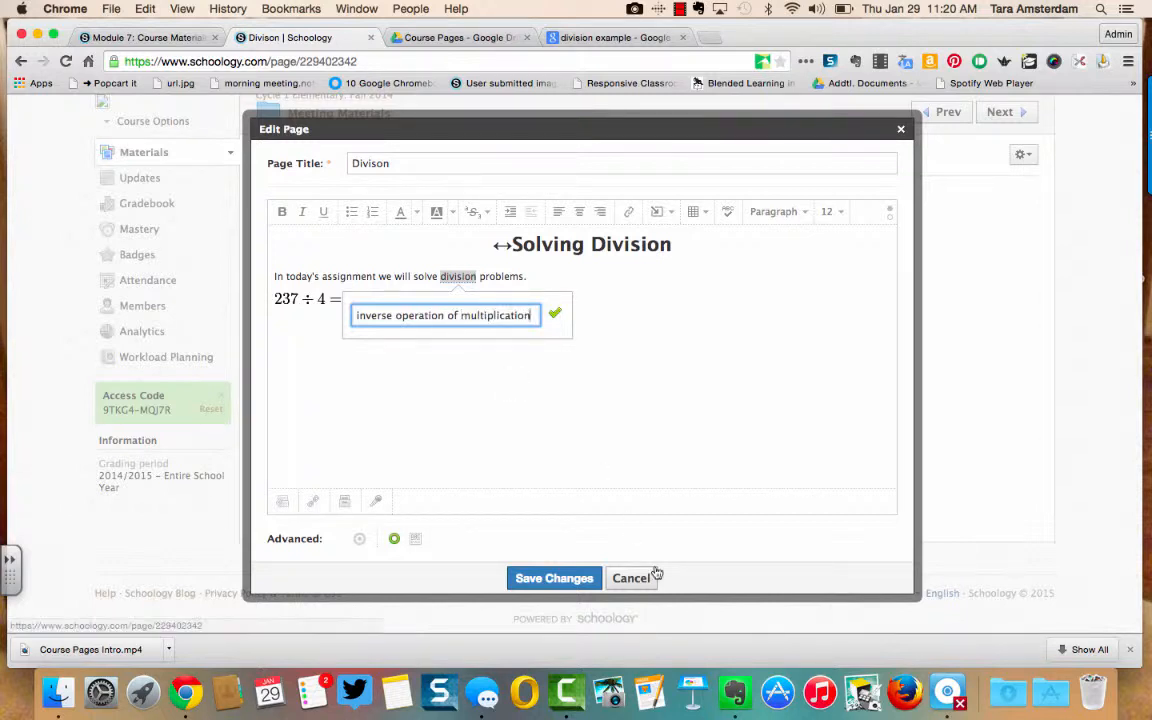
{"action": "left_click", "coordinate": [568, 583]}
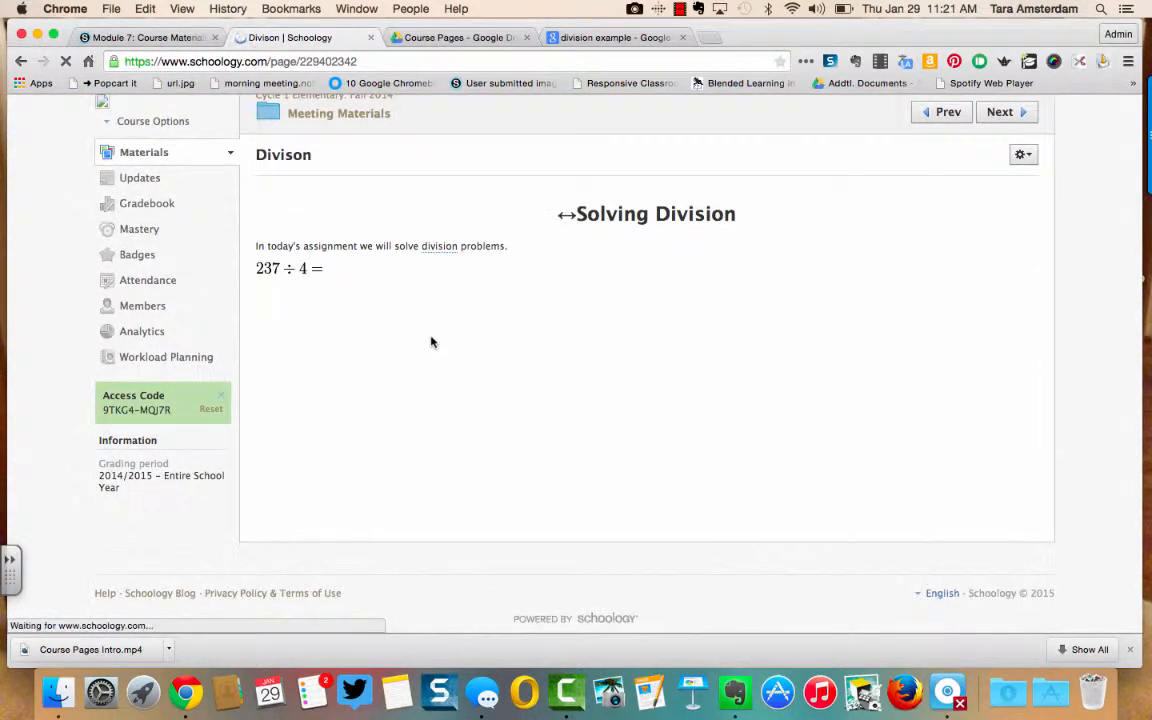
{"action": "mouse_move", "coordinate": [437, 249]}
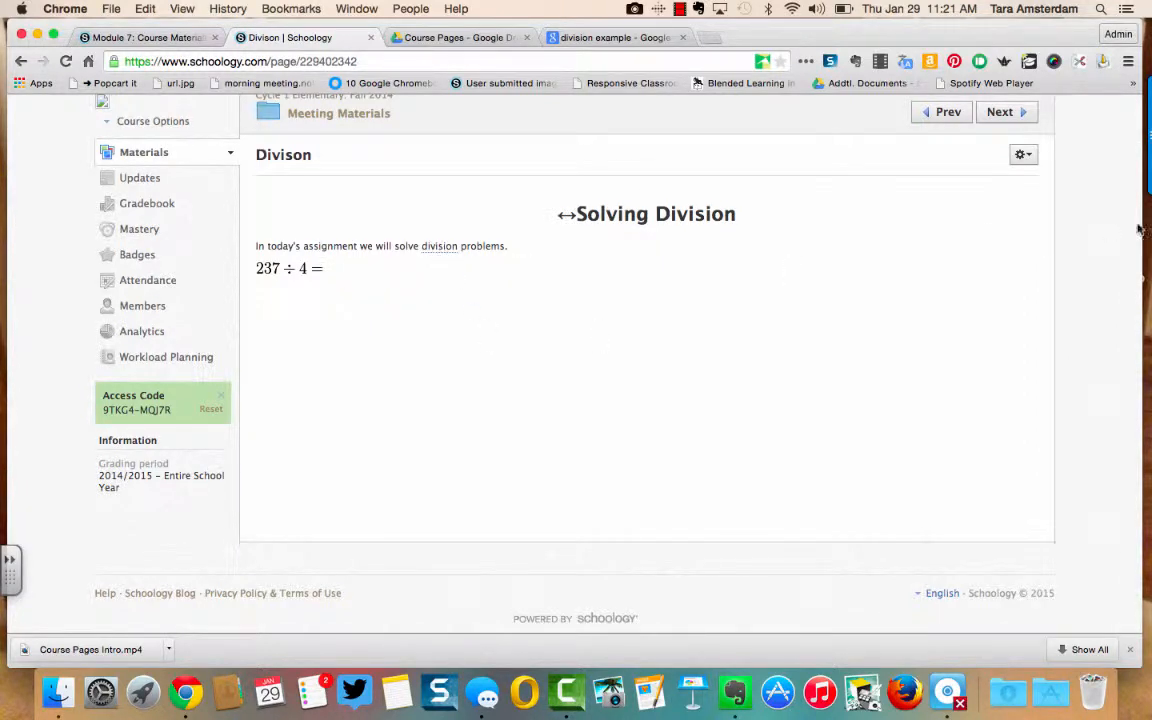
- Edit the page again and insert the Colonial Logo image from the Desktop on a new line below the equation
{"action": "left_click", "coordinate": [1030, 158]}
{"action": "left_click", "coordinate": [995, 180]}
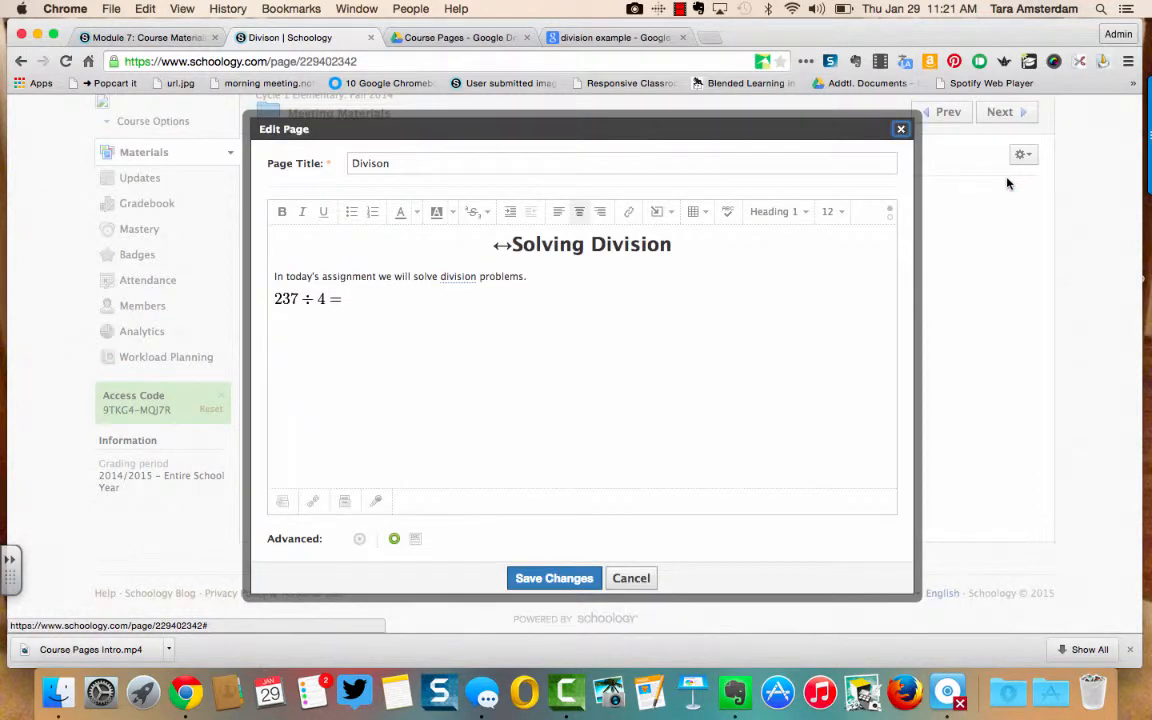
{"action": "left_click", "coordinate": [357, 301]}
{"action": "key", "text": "Return"}
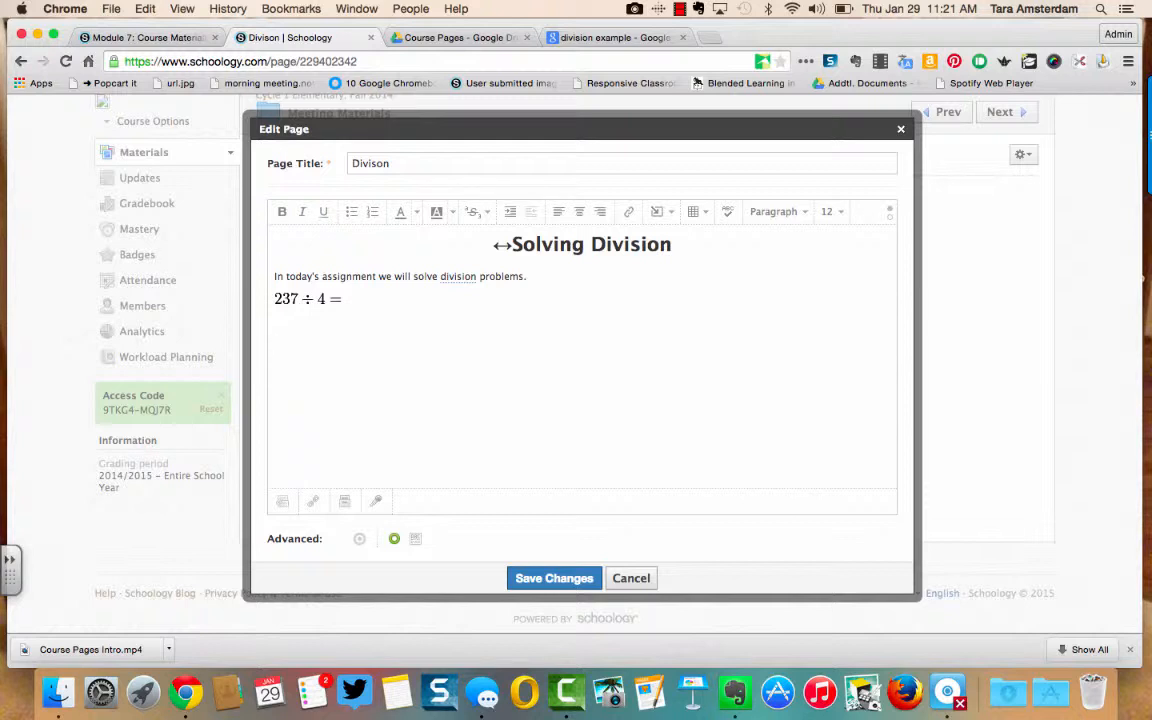
{"action": "left_click", "coordinate": [657, 214]}
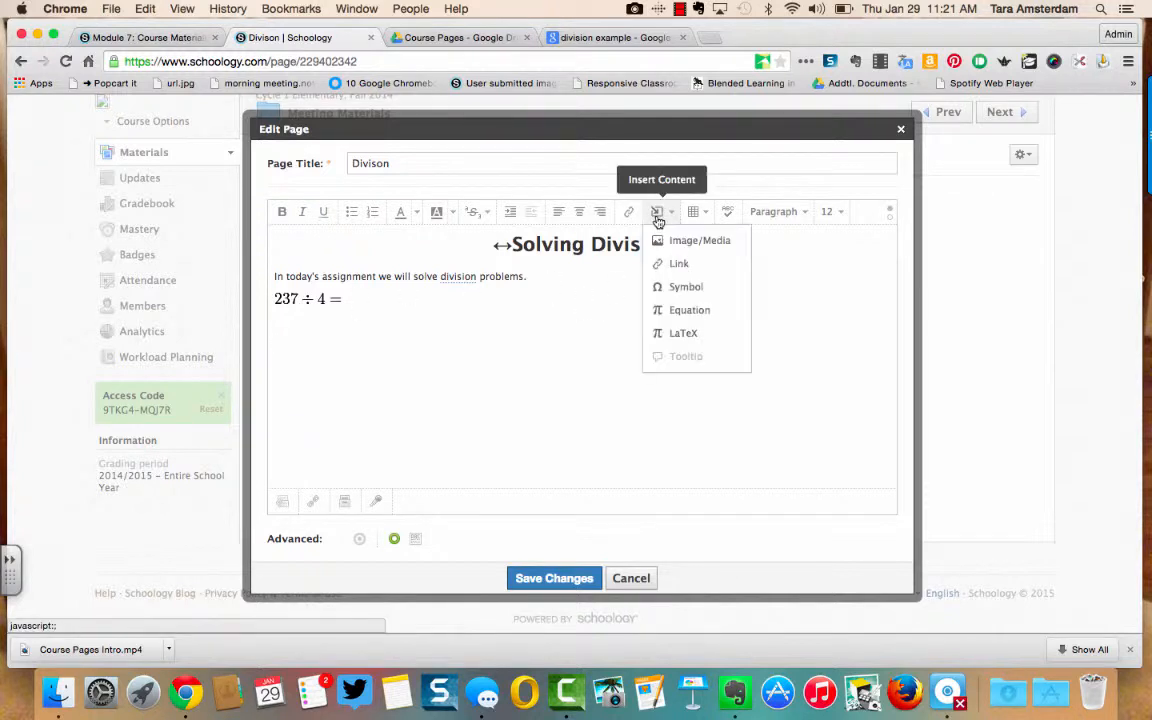
{"action": "left_click", "coordinate": [668, 240]}
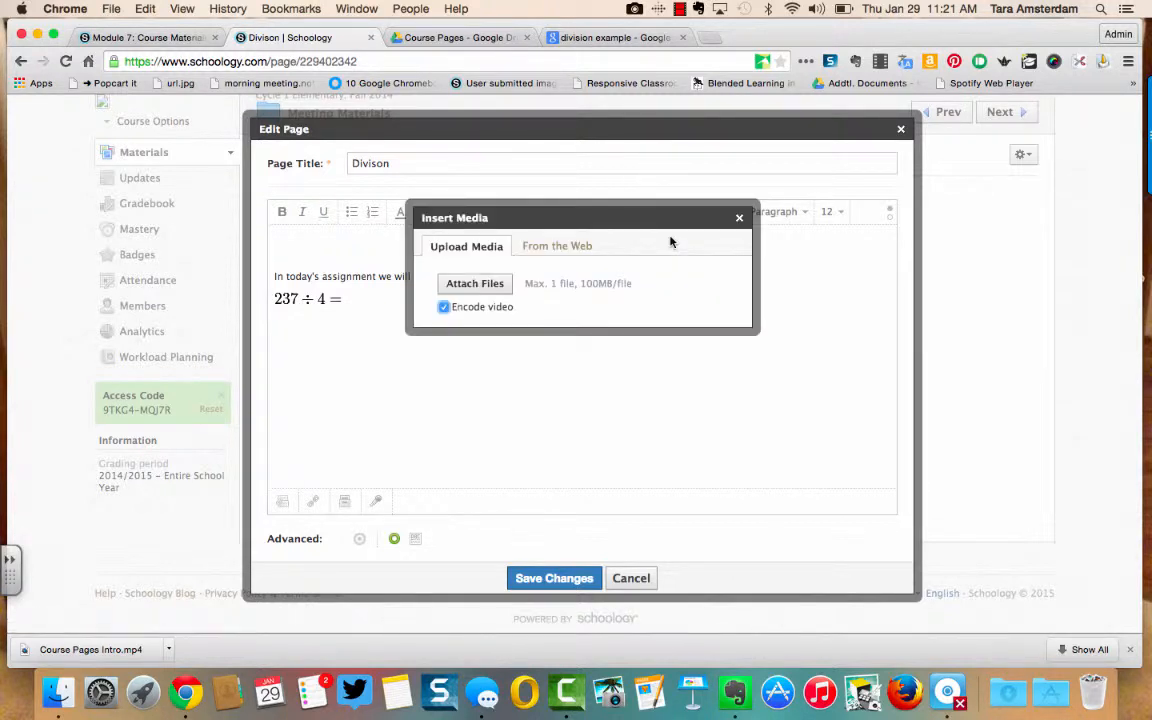
{"action": "left_click", "coordinate": [487, 286]}
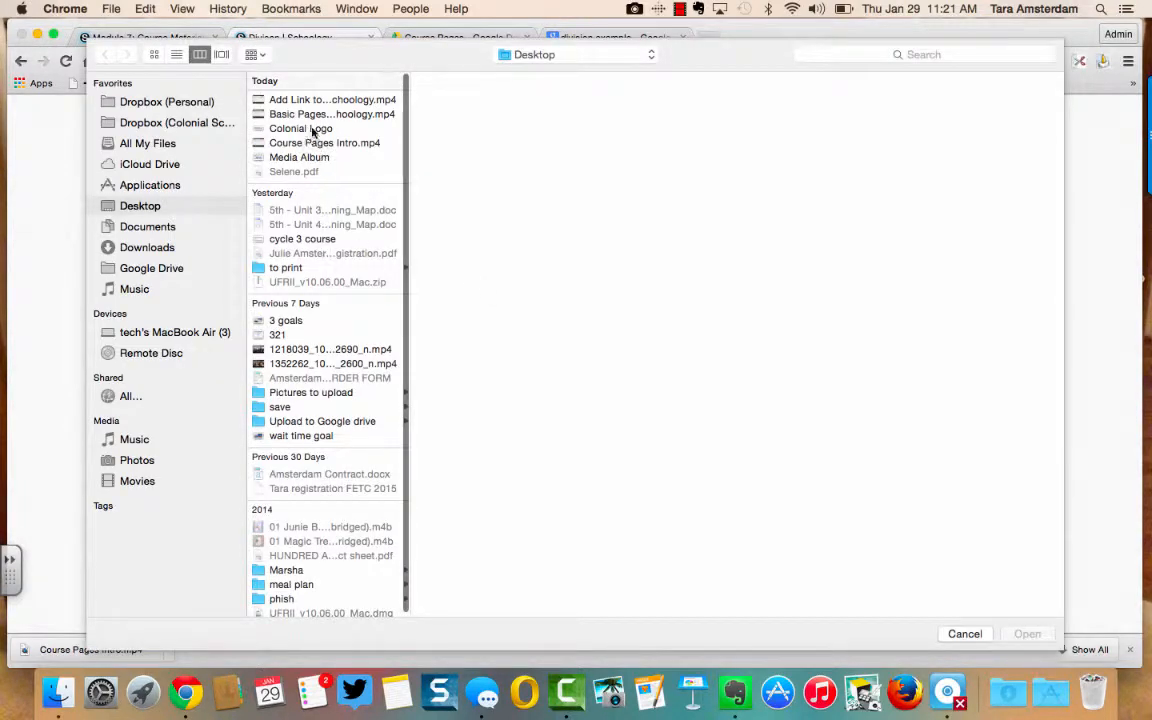
{"action": "left_click", "coordinate": [290, 131]}
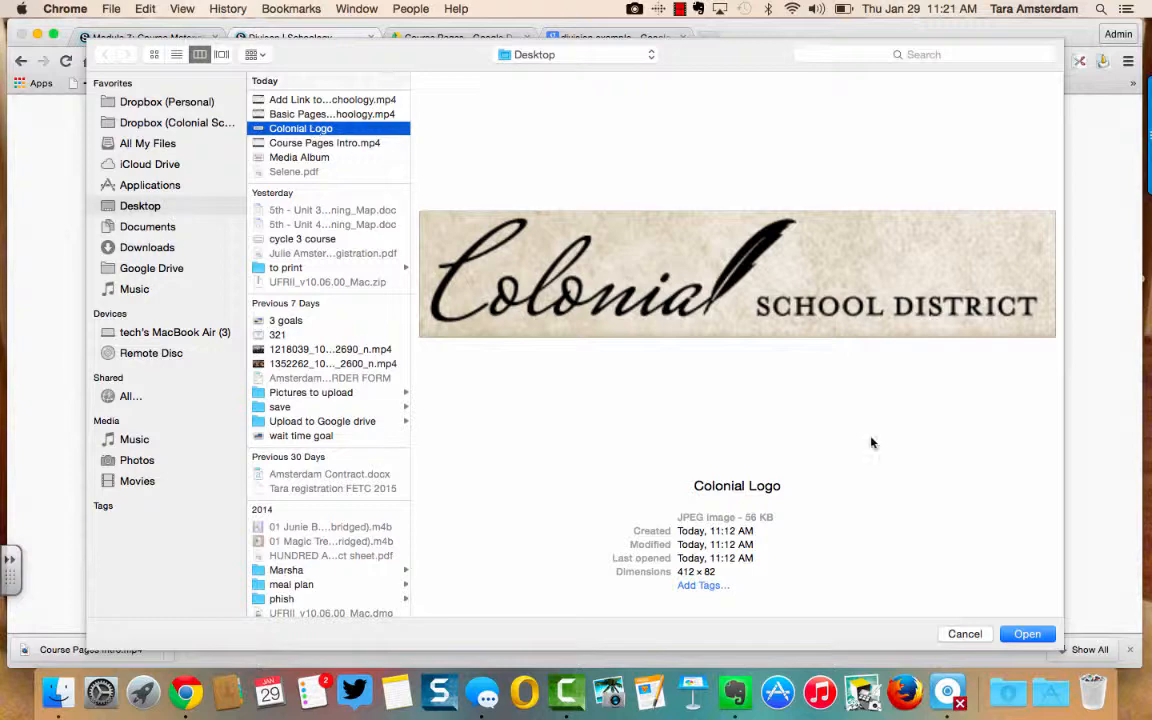
{"action": "left_click", "coordinate": [1027, 633]}
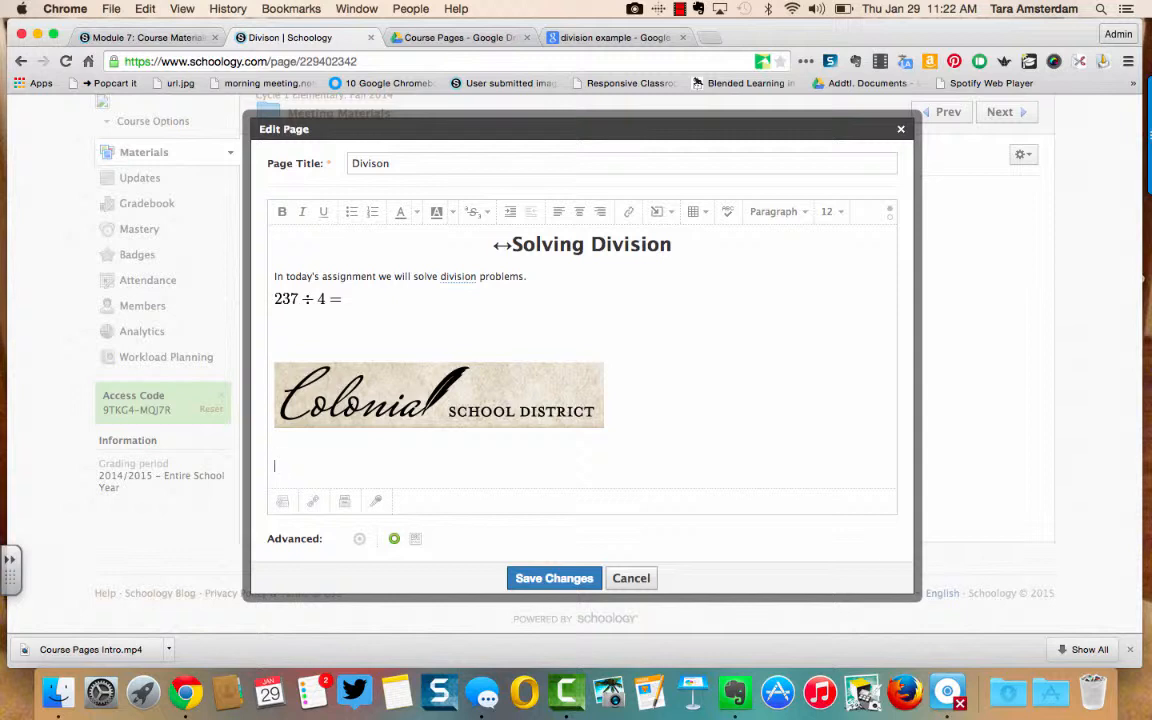
- Close the old search page and search Google Images for "division example" in a new browser tab
{"action": "left_click", "coordinate": [683, 38]}
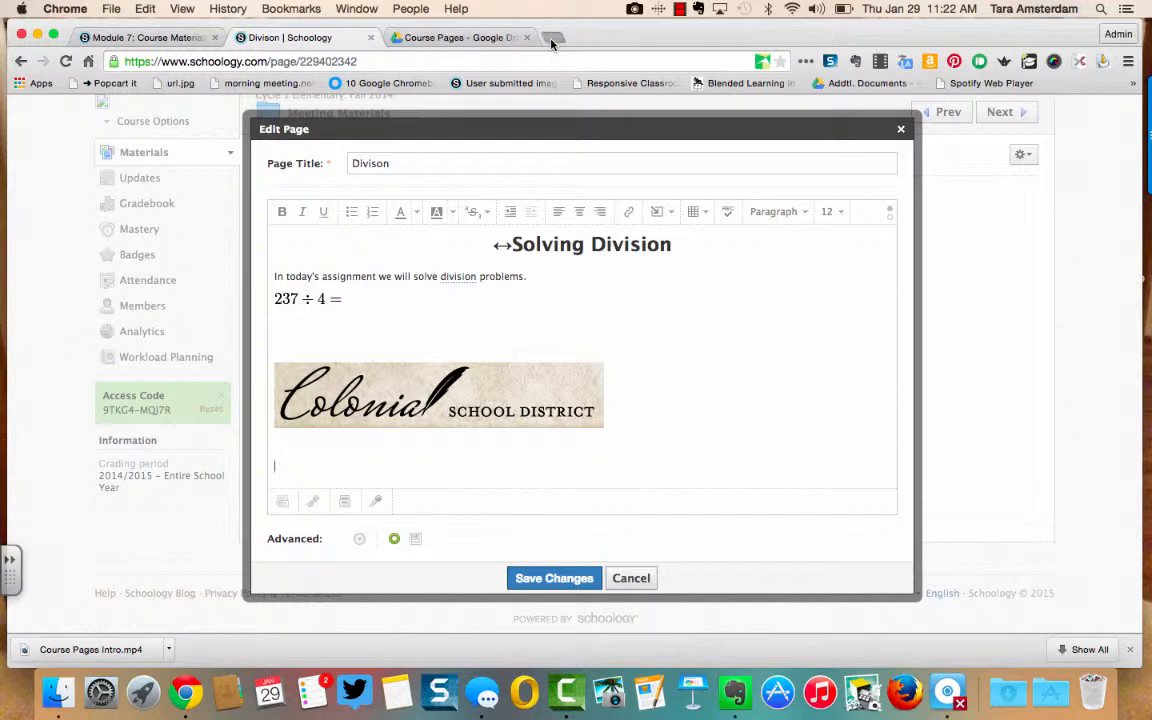
{"action": "left_click", "coordinate": [552, 39]}
{"action": "type", "text": "google.com"}
{"action": "key", "text": "Return"}
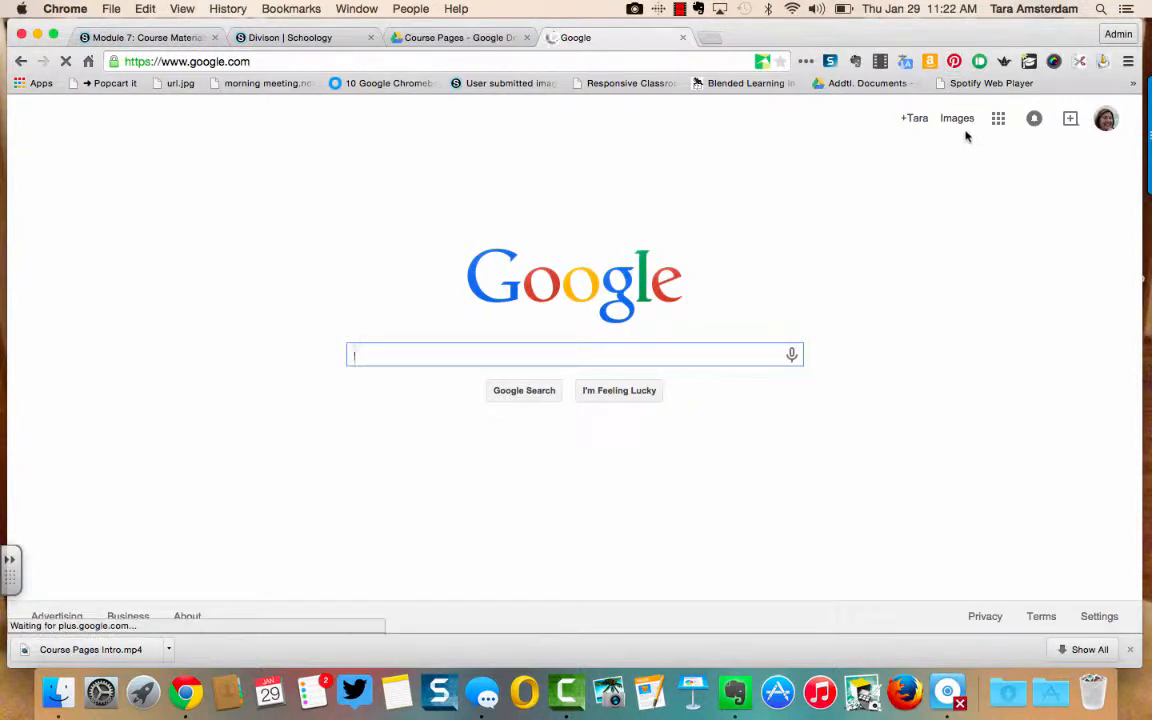
{"action": "left_click", "coordinate": [958, 118]}
{"action": "left_click", "coordinate": [437, 355]}
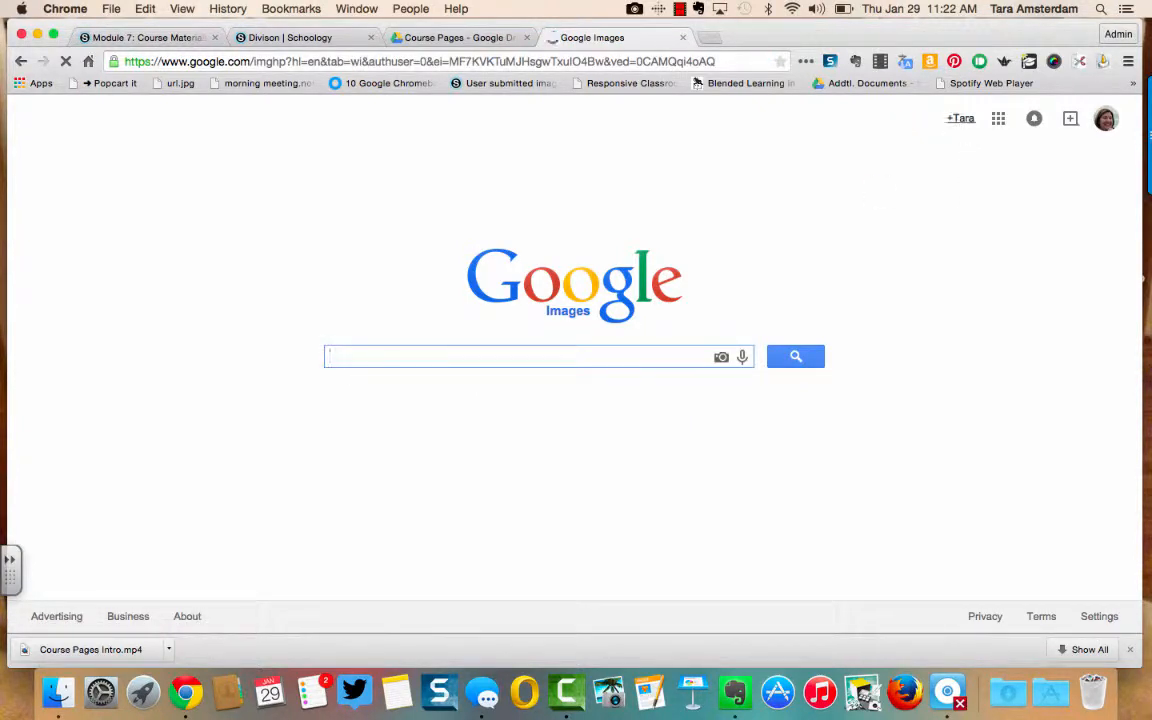
{"action": "type", "text": "division example"}
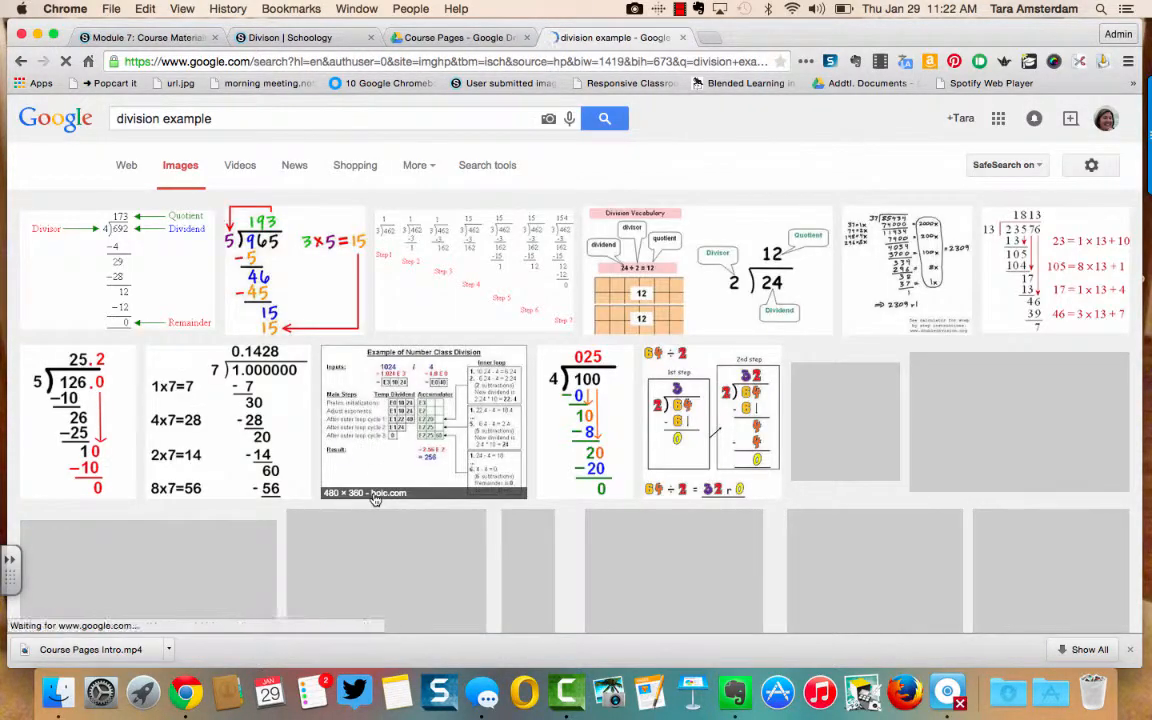
- Find the eduplace.com image relating 3 × 6 = 18 to 18 ÷ 3 = 6 and copy its image URL
{"action": "scroll", "coordinate": [374, 498], "scroll_direction": "down", "scroll_amount": 4}
{"action": "scroll", "coordinate": [374, 498], "scroll_direction": "down", "scroll_amount": 2}
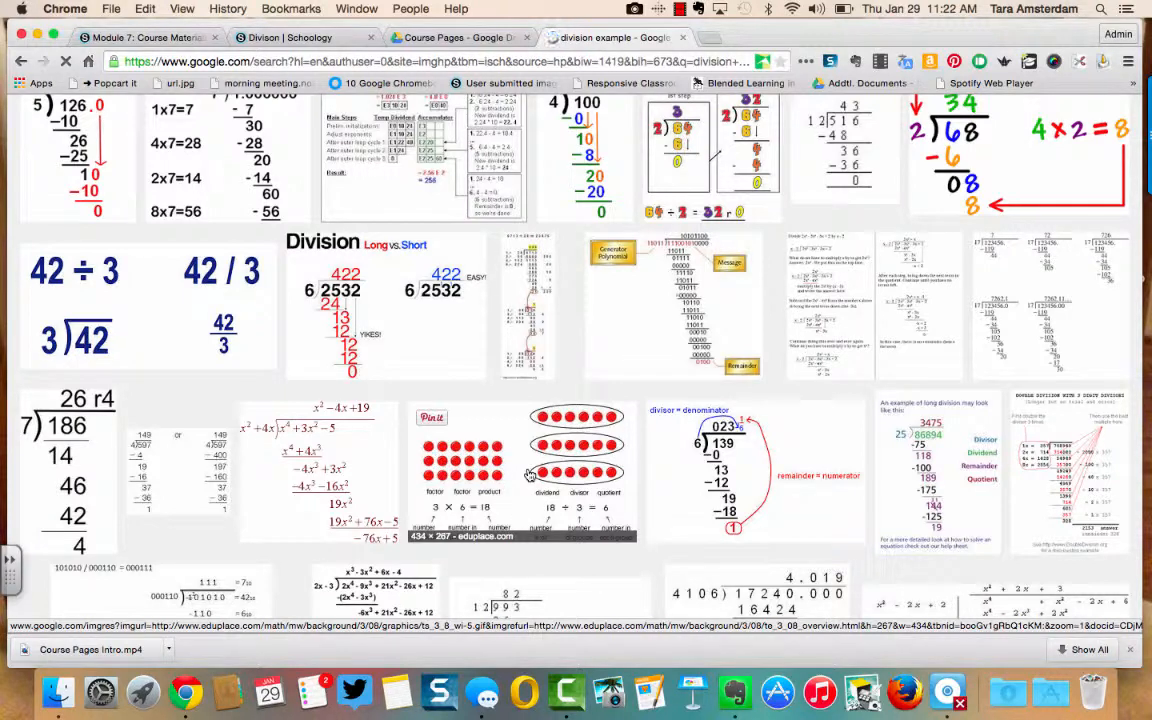
{"action": "left_click", "coordinate": [530, 474]}
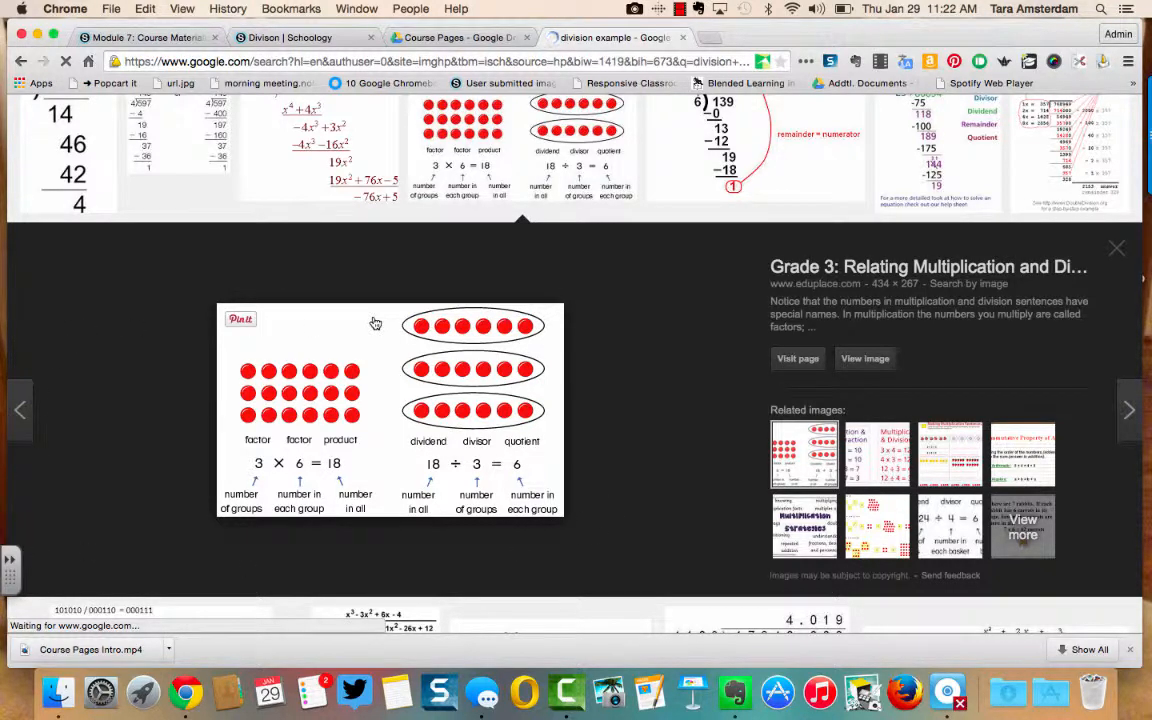
{"action": "right_click", "coordinate": [406, 362]}
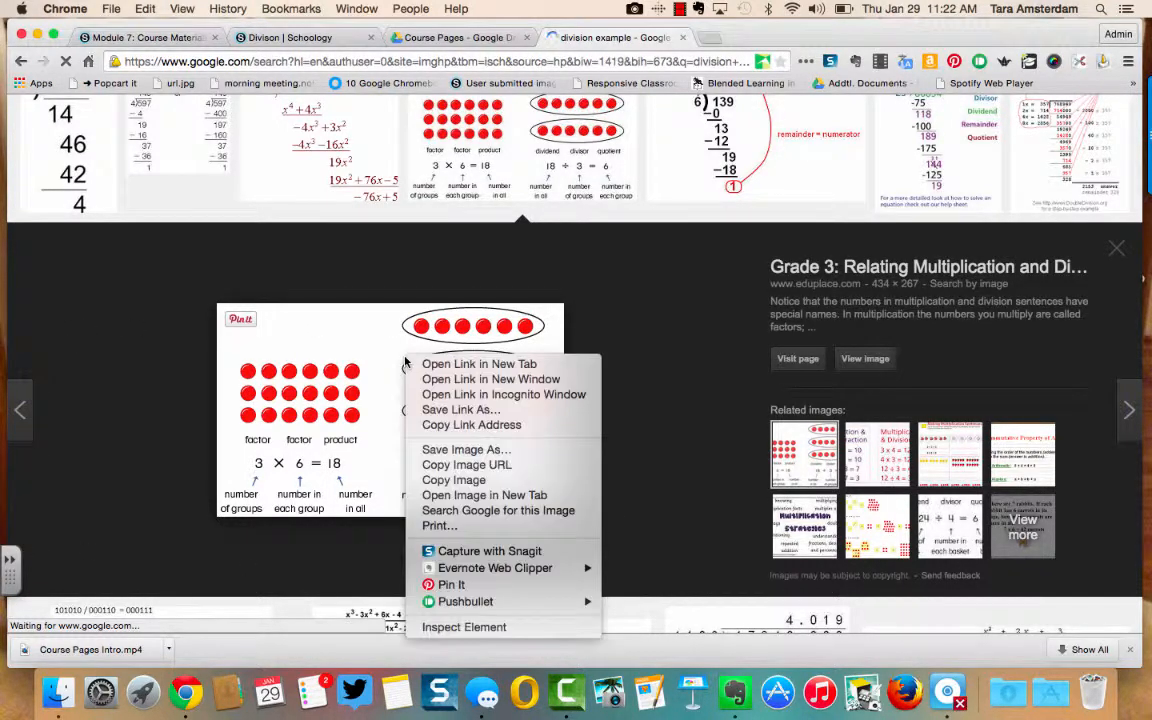
{"action": "left_click", "coordinate": [443, 466]}
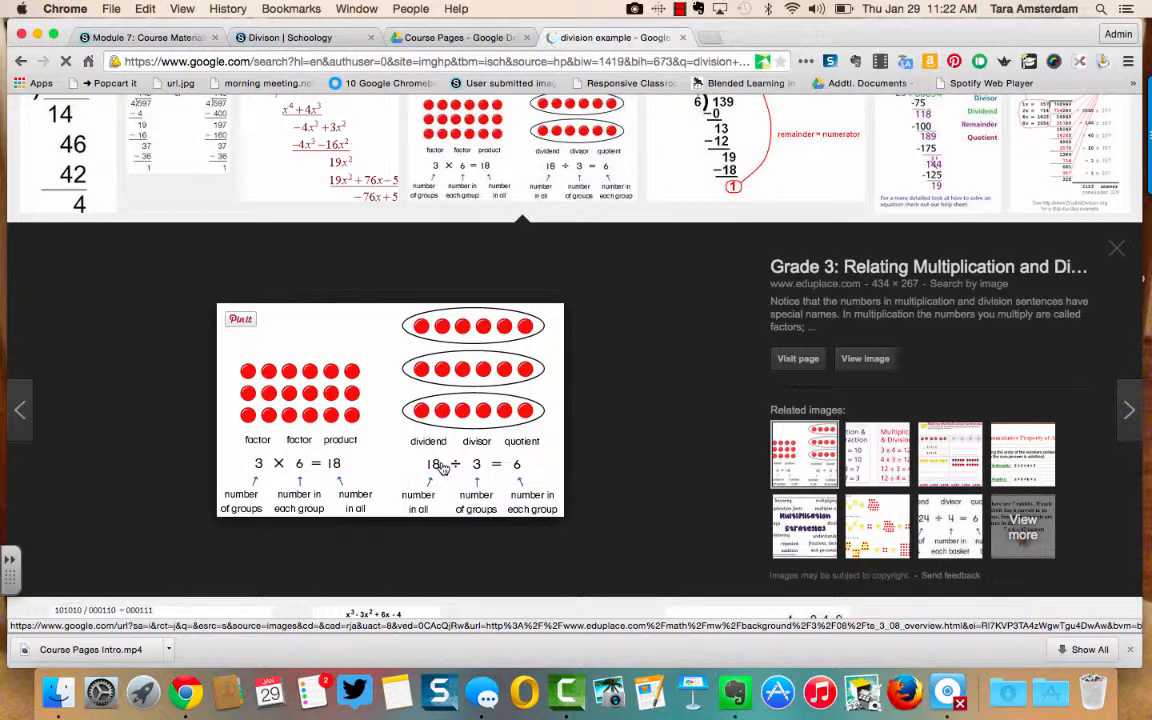
- Return to the Schoology page, insert the image from the web below the logo using the copied URL, and save the page
{"action": "left_click", "coordinate": [281, 38]}
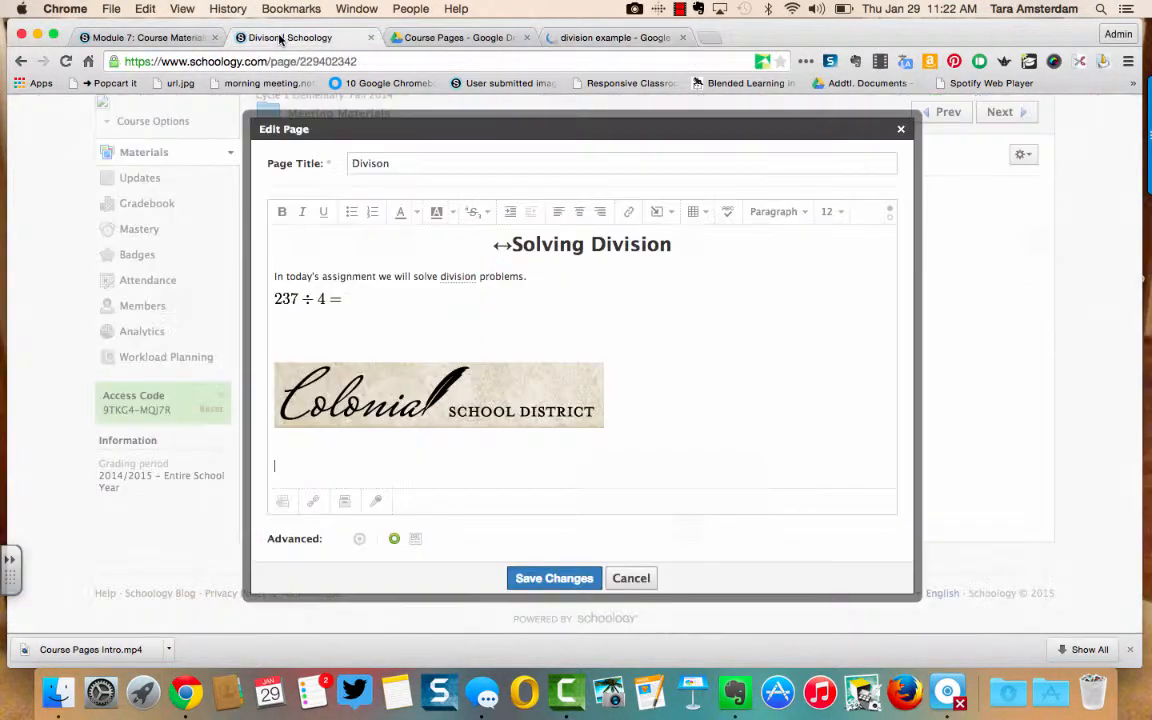
{"action": "left_click", "coordinate": [665, 218]}
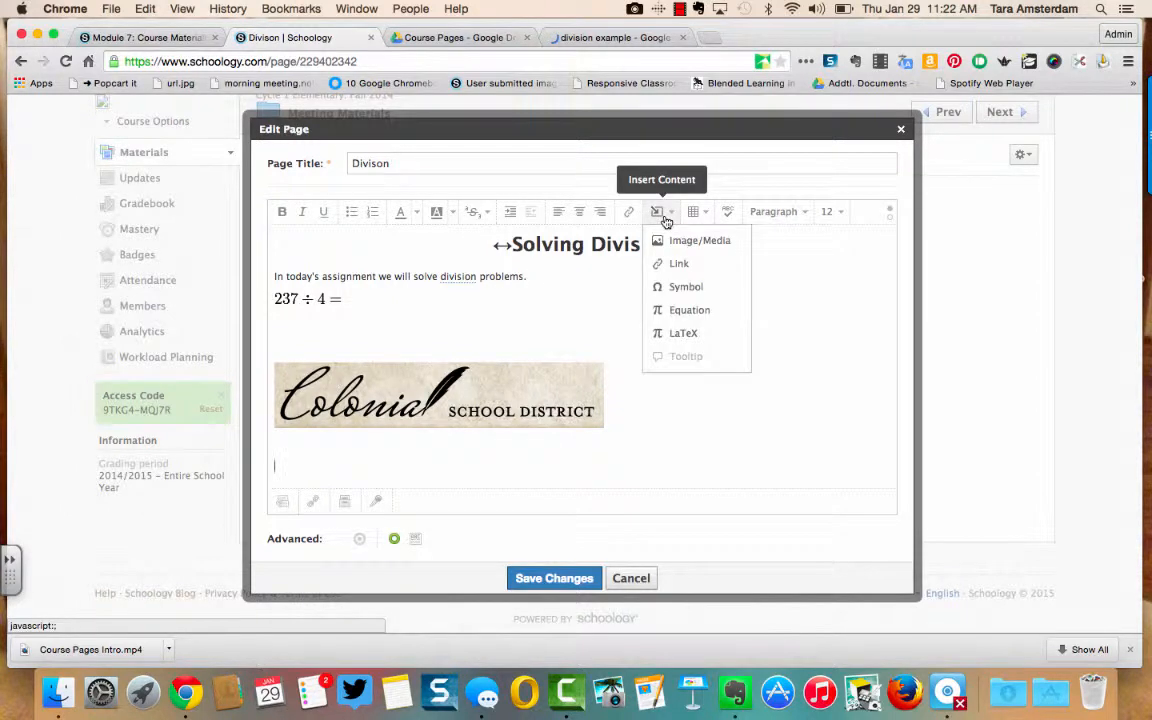
{"action": "left_click", "coordinate": [675, 241]}
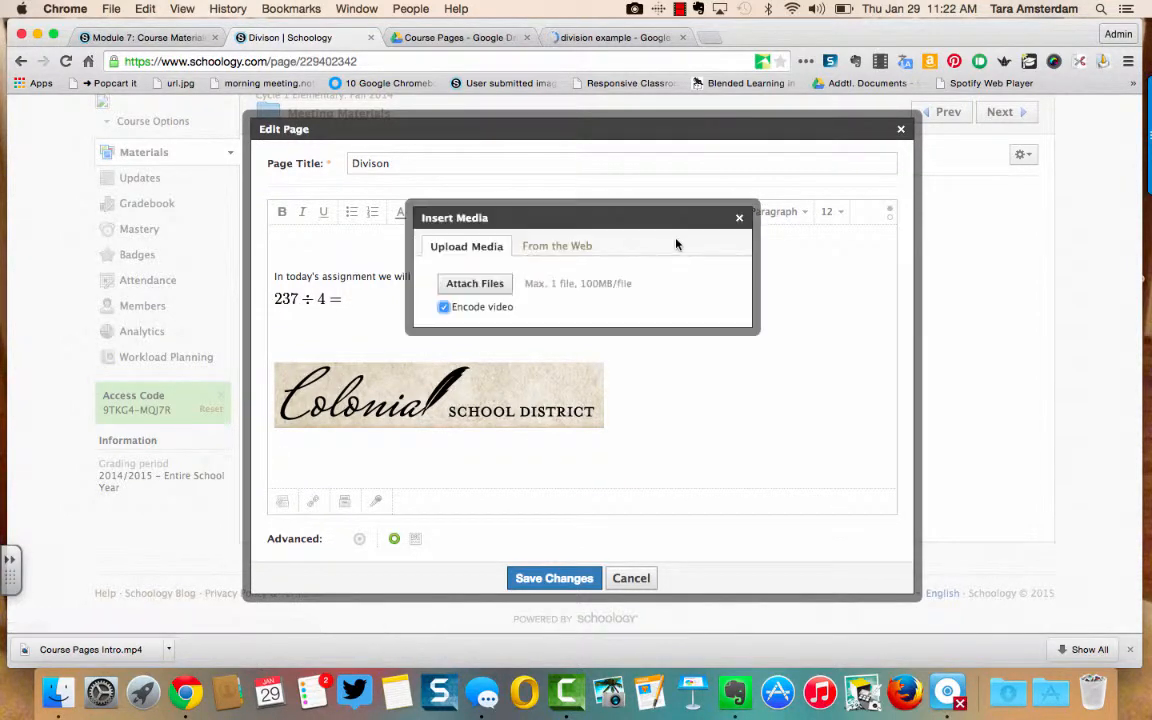
{"action": "left_click", "coordinate": [568, 250]}
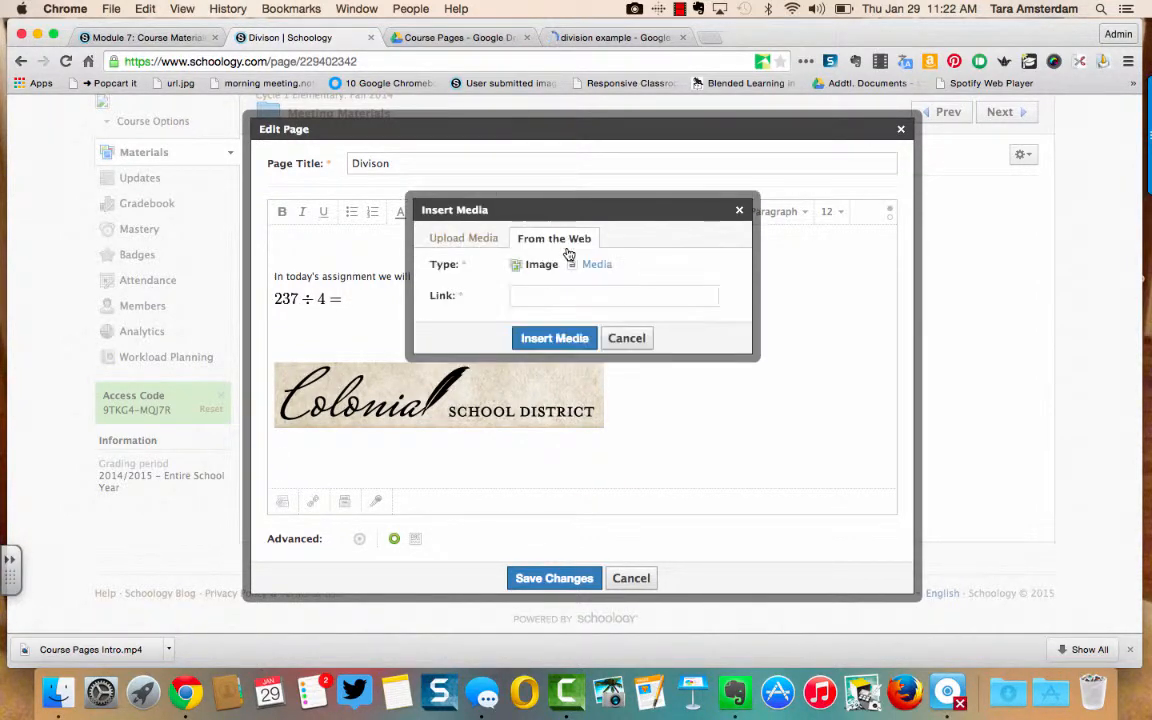
{"action": "left_click", "coordinate": [537, 295]}
{"action": "key", "text": "super+v"}
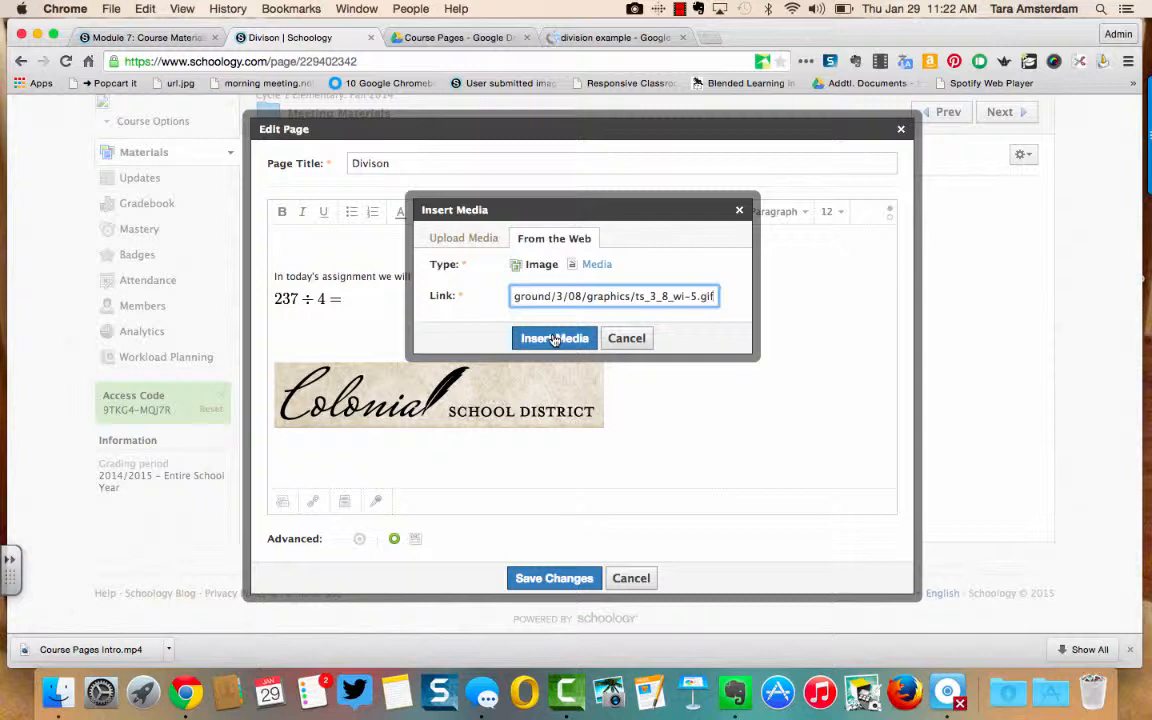
{"action": "left_click", "coordinate": [555, 339]}
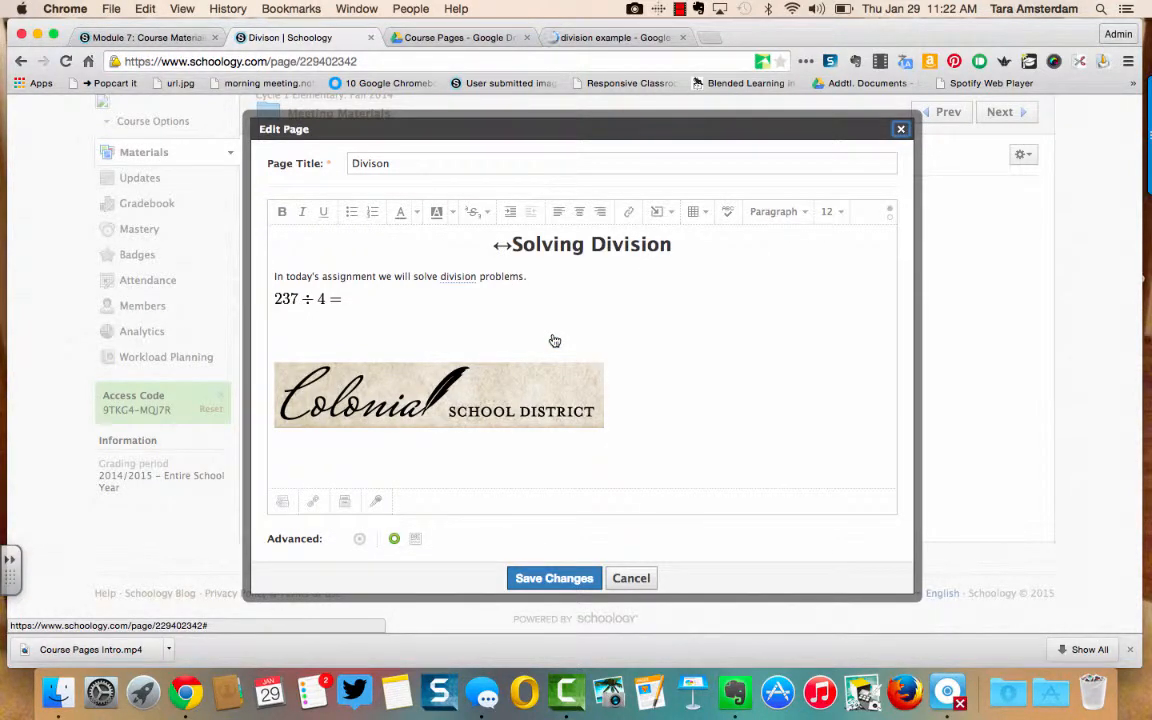
{"action": "scroll", "coordinate": [555, 341], "scroll_direction": "down", "scroll_amount": 10}
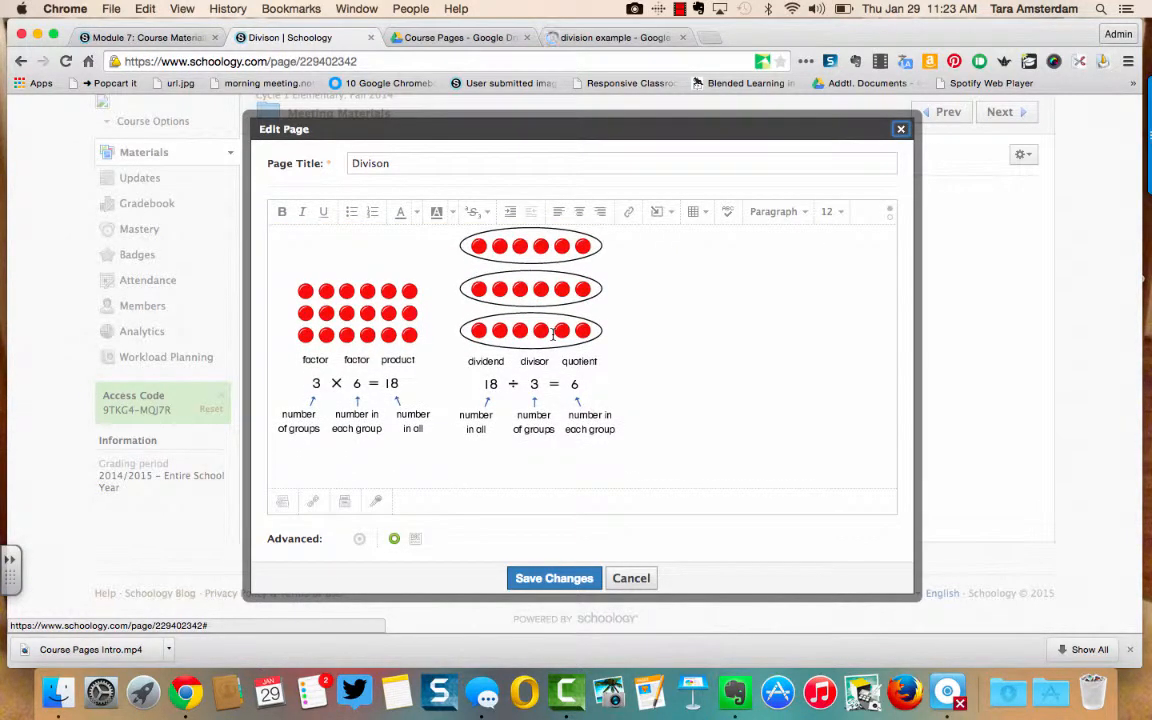
{"action": "left_click", "coordinate": [553, 579]}
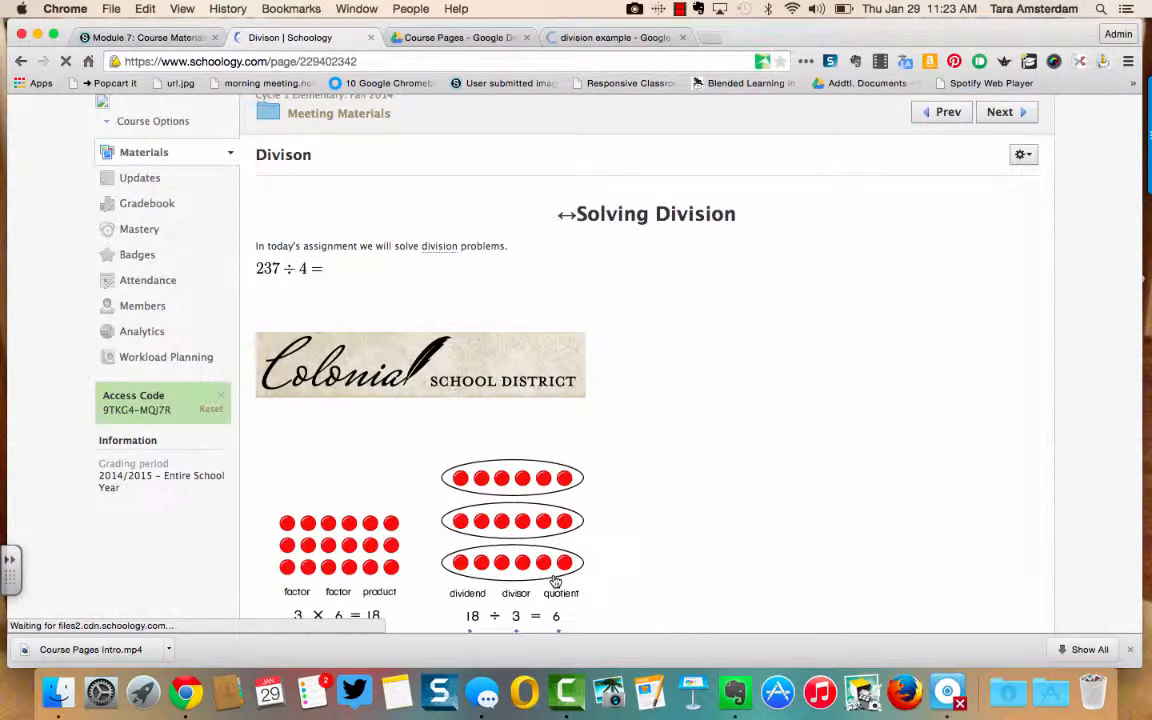
{"action": "mouse_move", "coordinate": [440, 246]}
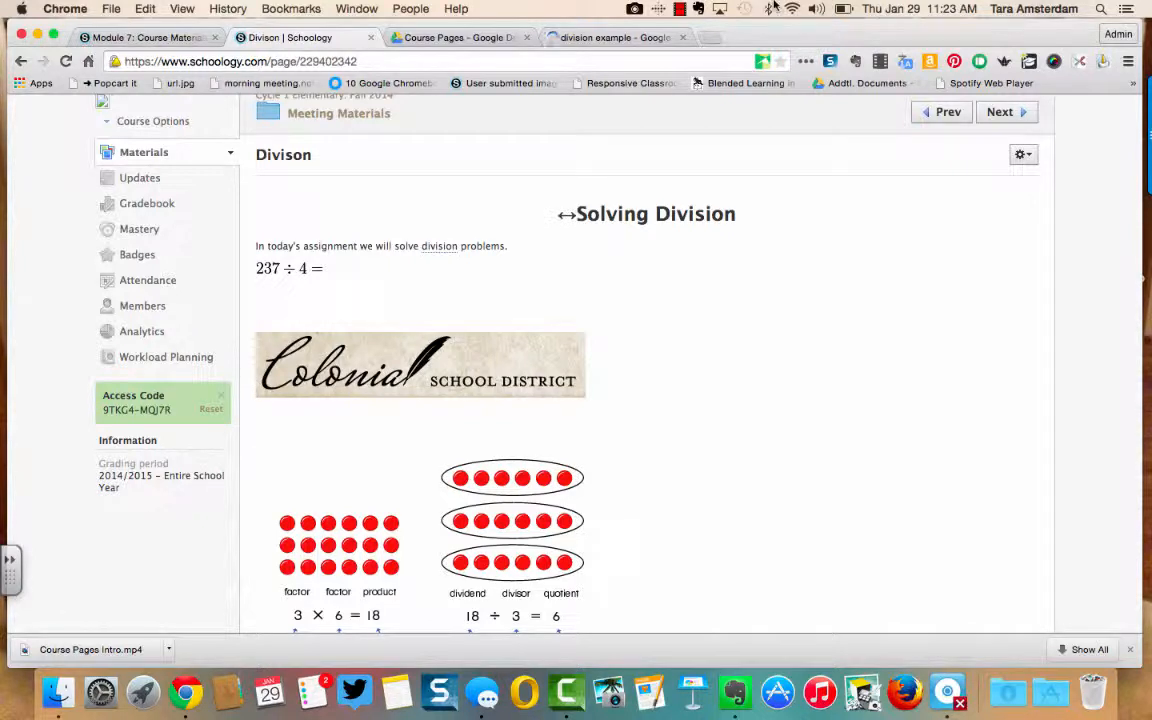
{"action": "left_click", "coordinate": [684, 10]}
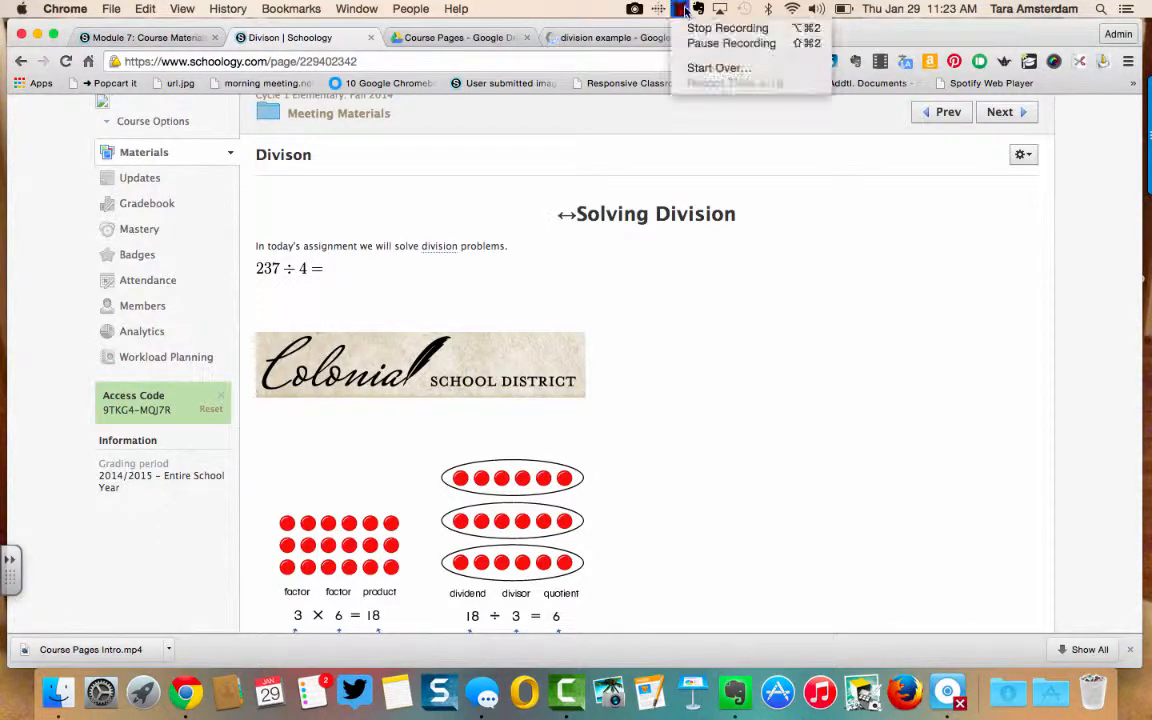